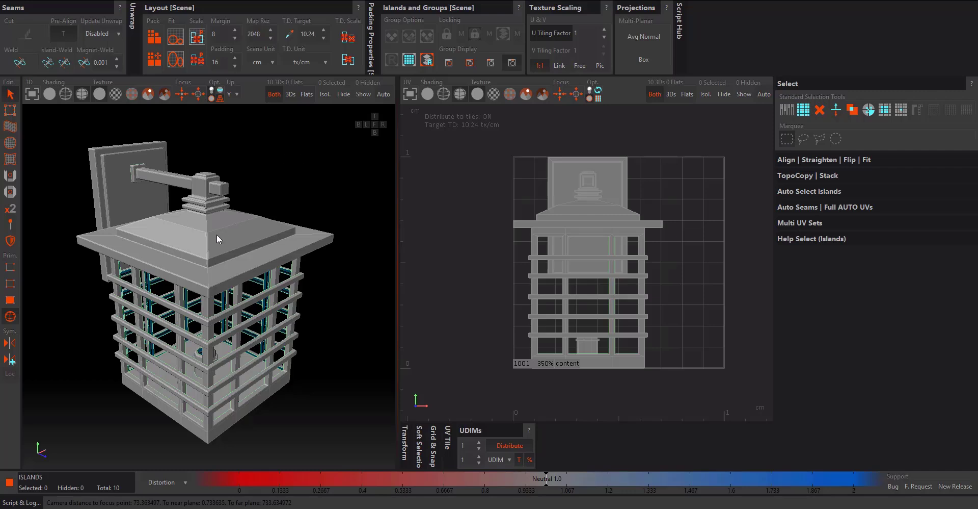
# Cycle the selection mode through edges, vertices and polygons, returning to islands.
pyautogui.moveTo(300, 193); pyautogui.dragTo(338, 153, button='middle')
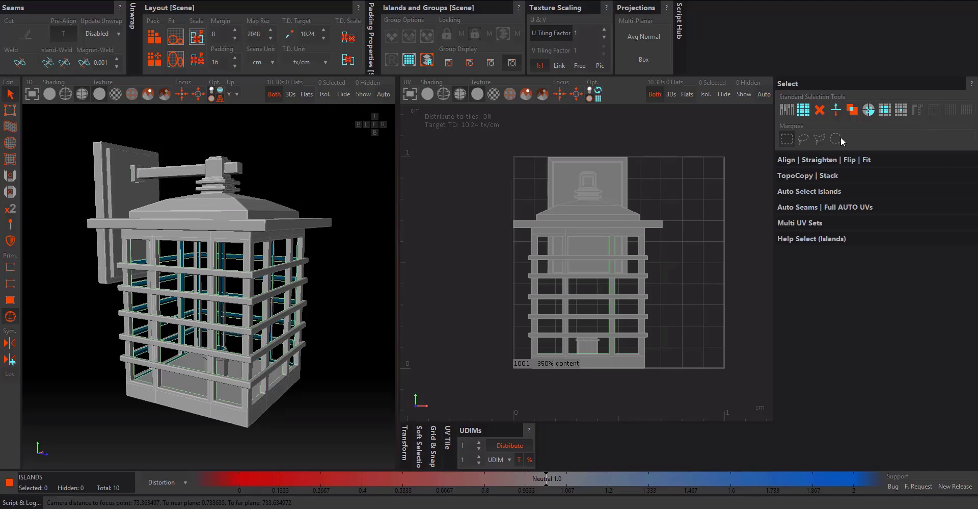
pyautogui.click(8, 271)
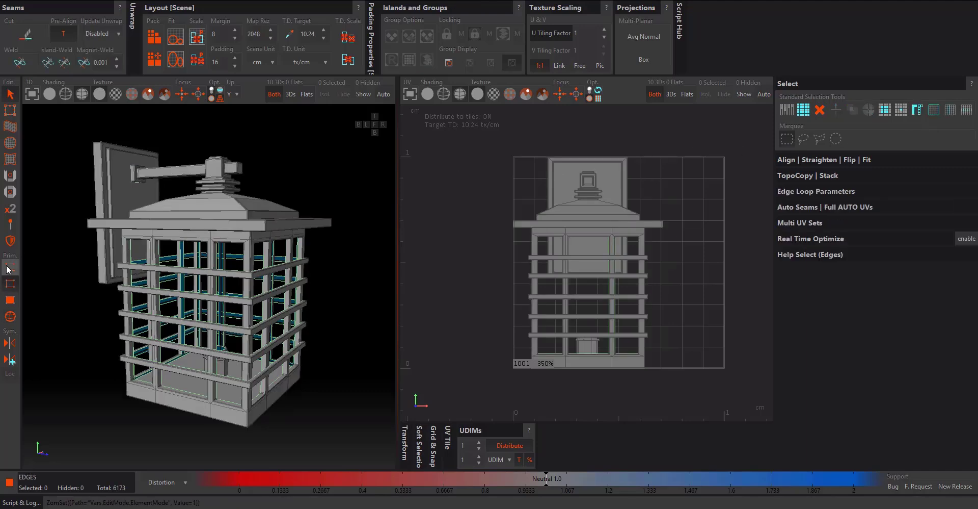
pyautogui.click(9, 300)
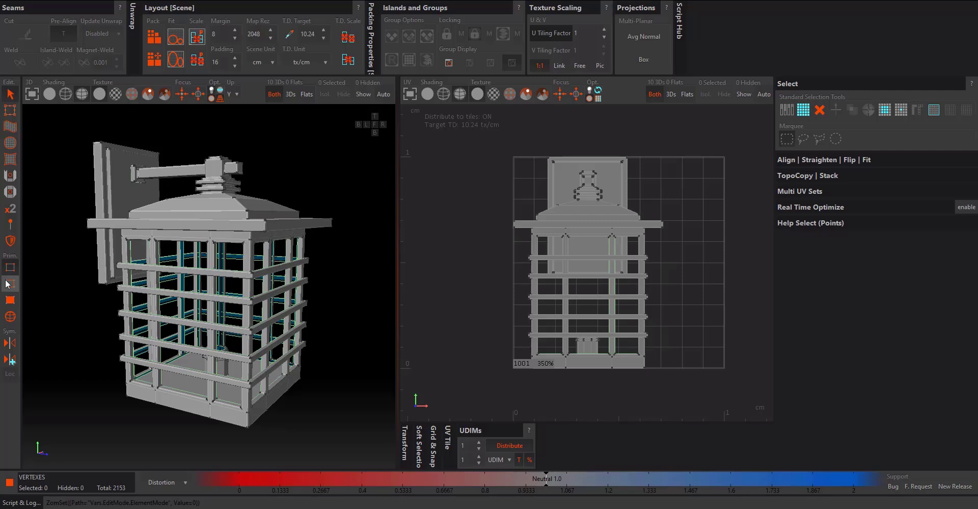
pyautogui.click(15, 313)
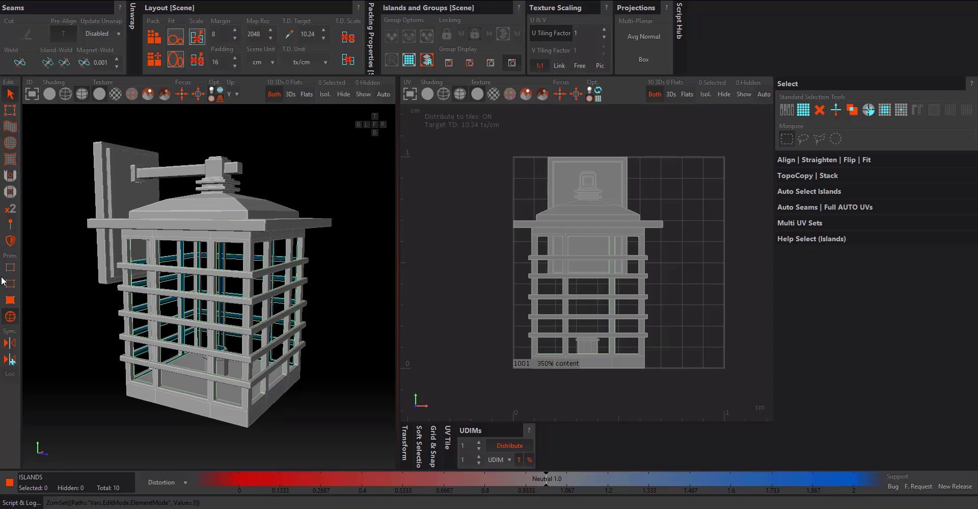
pyautogui.click(10, 300)
pyautogui.click(10, 283)
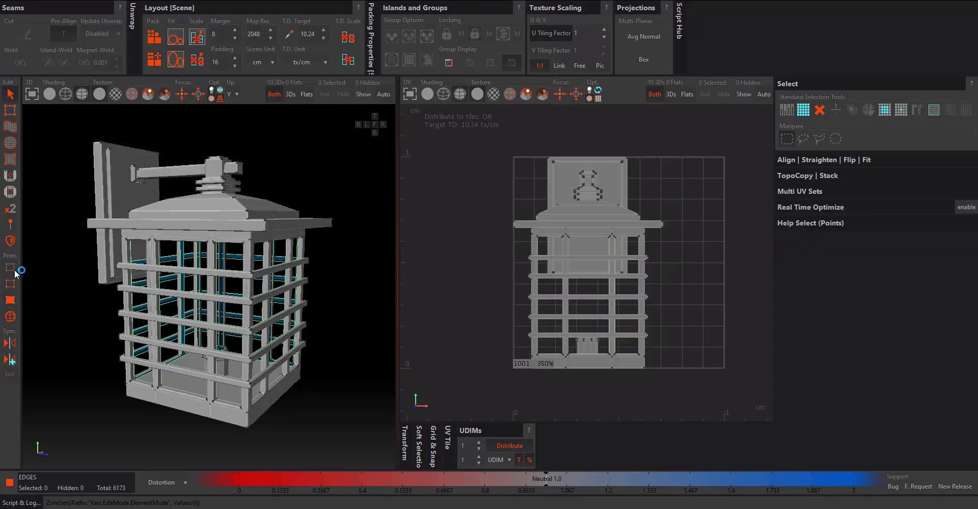
pyautogui.click(10, 300)
pyautogui.click(10, 317)
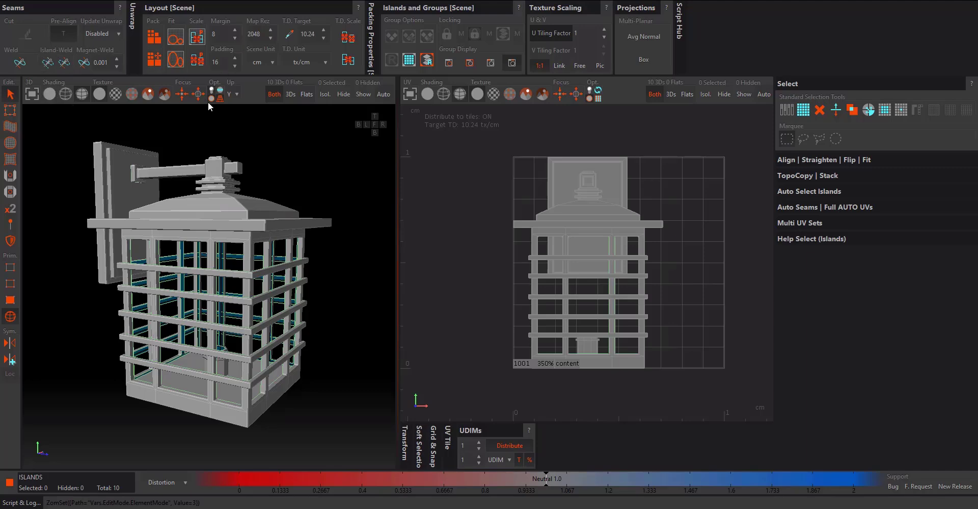
# Switch to polygon selection and pick single faces of the lantern's roof and brim one after another.
pyautogui.press('F3')
pyautogui.press('f')
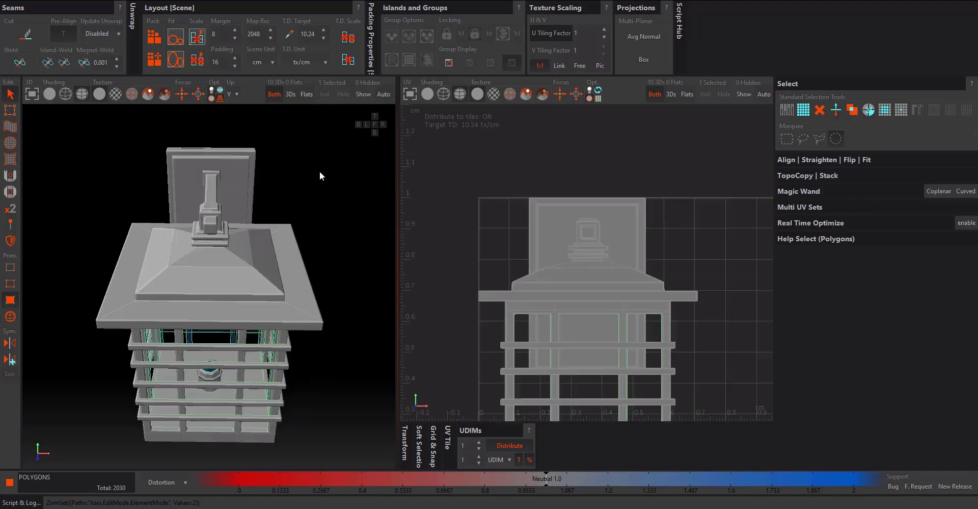
pyautogui.click(15, 304)
pyautogui.click(218, 284)
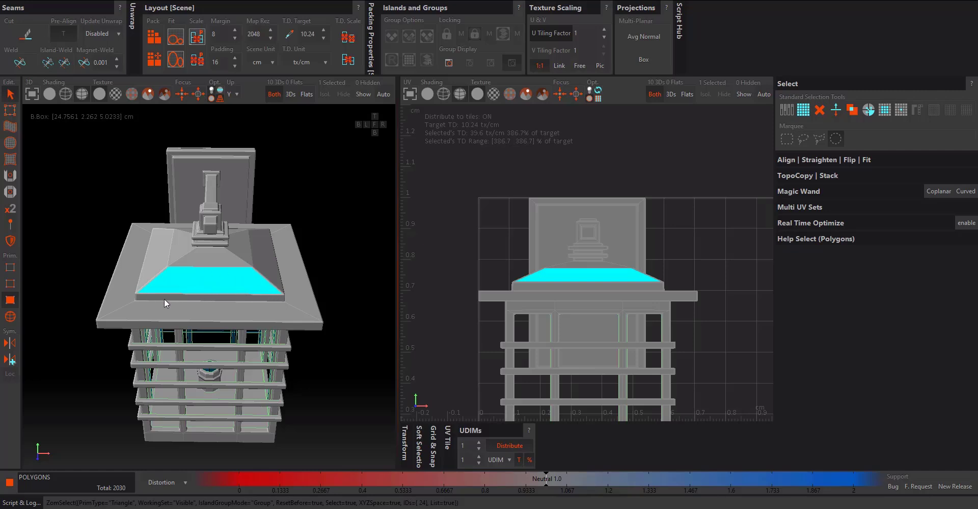
pyautogui.click(197, 258)
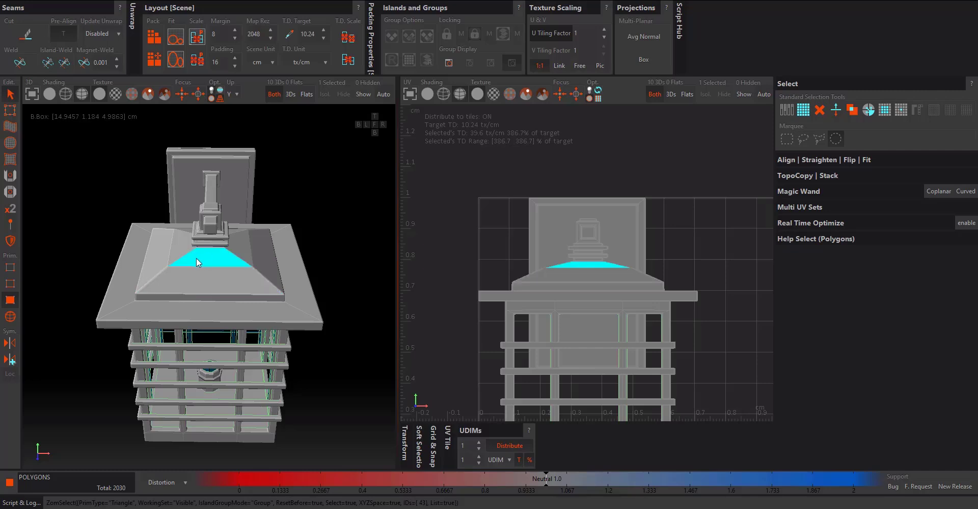
pyautogui.click(186, 249)
pyautogui.click(162, 255)
pyautogui.click(114, 286)
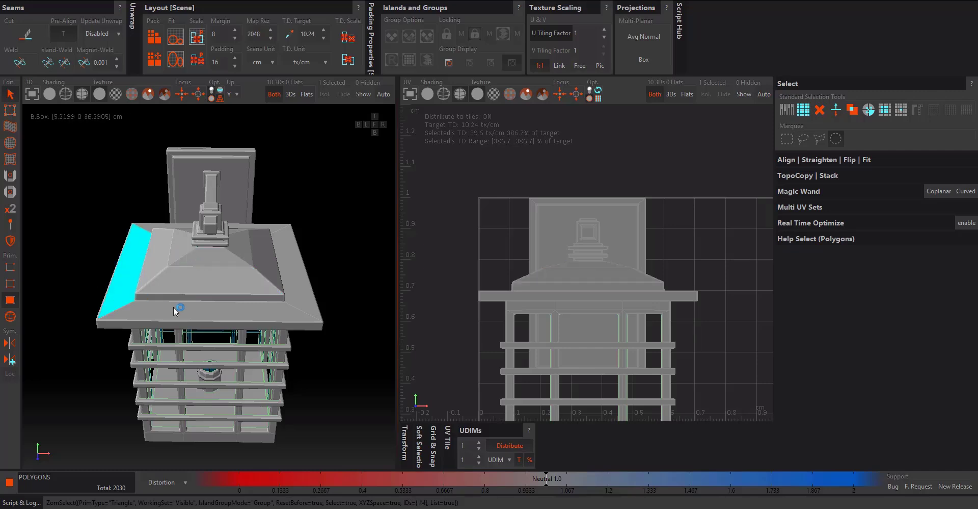
pyautogui.click(197, 306)
# Select the front sloping roof polygon and add the upper front and the two side sloping faces to the selection.
pyautogui.click(206, 276)
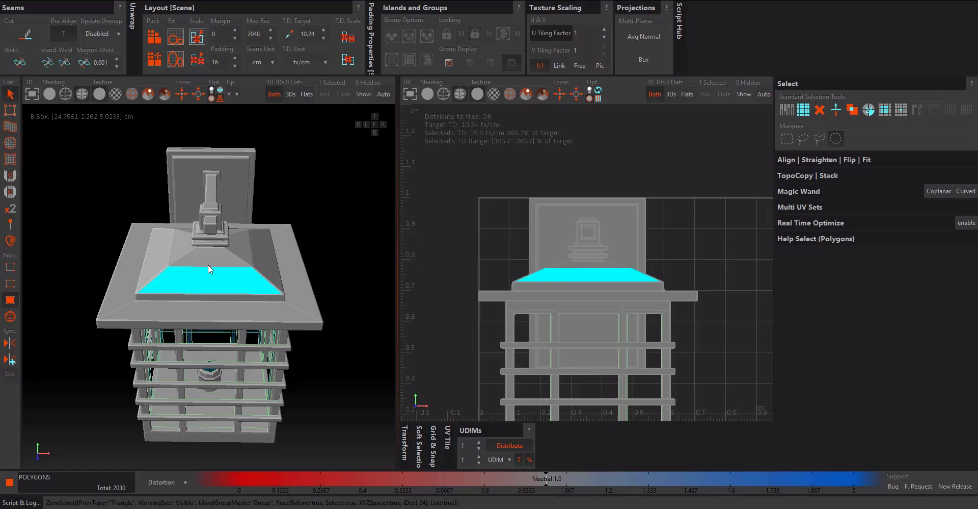
pyautogui.click(187, 255)
pyautogui.keyDown('shift'); pyautogui.click(164, 265); pyautogui.keyUp('shift')
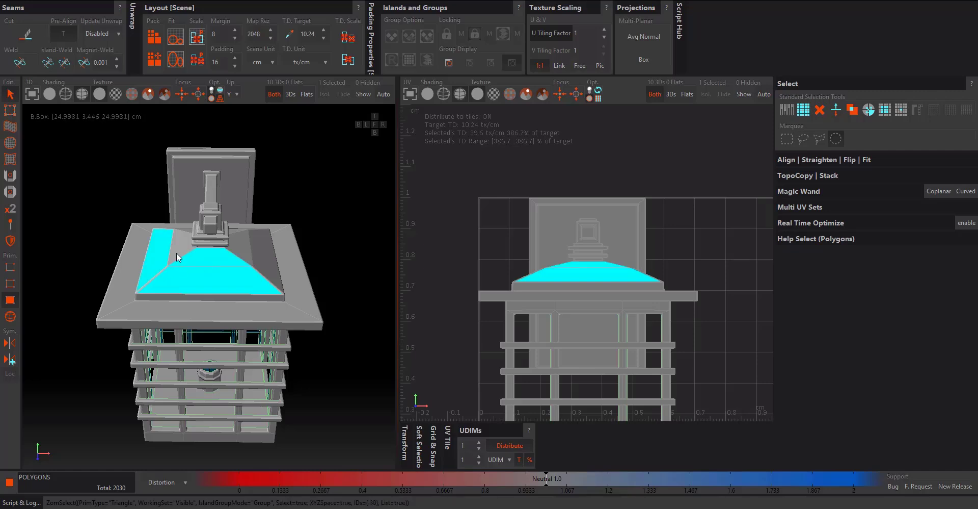
pyautogui.keyDown('shift'); pyautogui.click(280, 289); pyautogui.keyUp('shift')
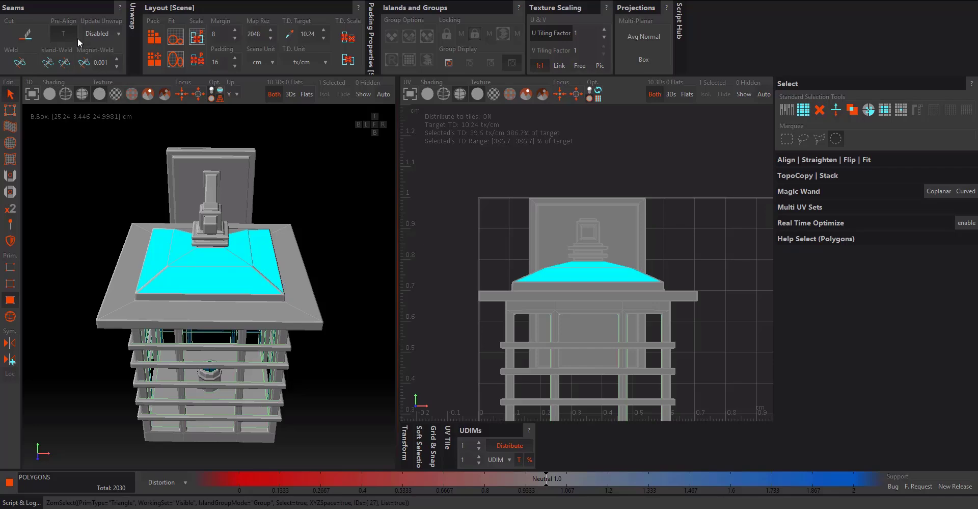
# Check the mouse preset and the selection controls in the keyboard and mouse customizer, leaving the settings as they are.
pyautogui.click(35, 2)
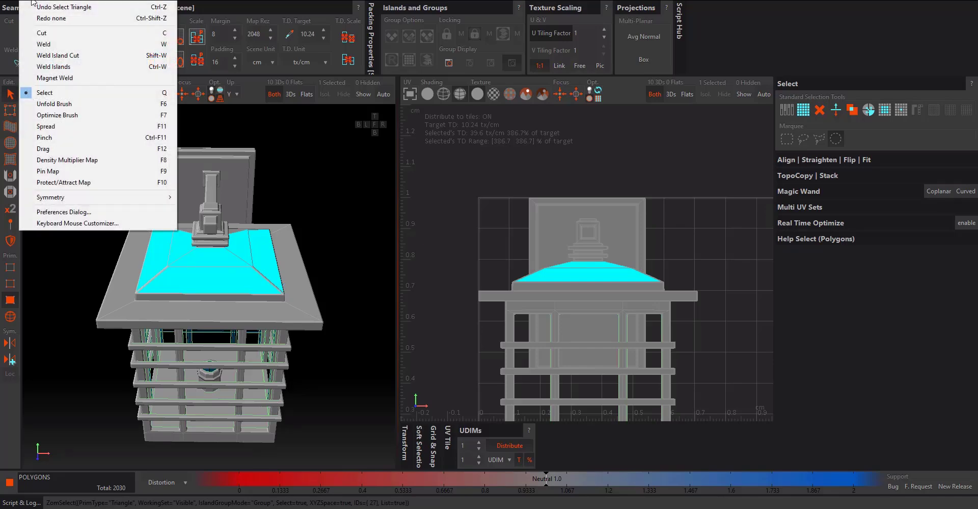
pyautogui.click(76, 223)
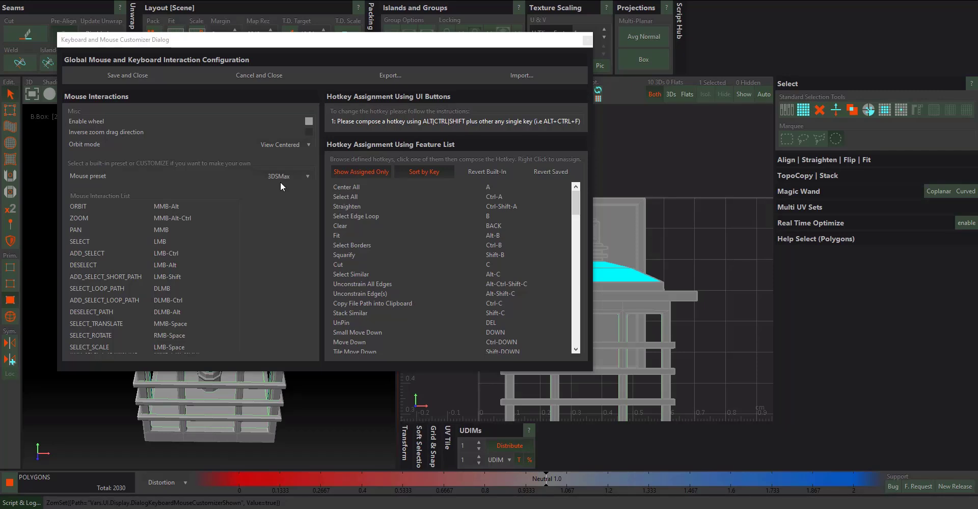
pyautogui.click(588, 40)
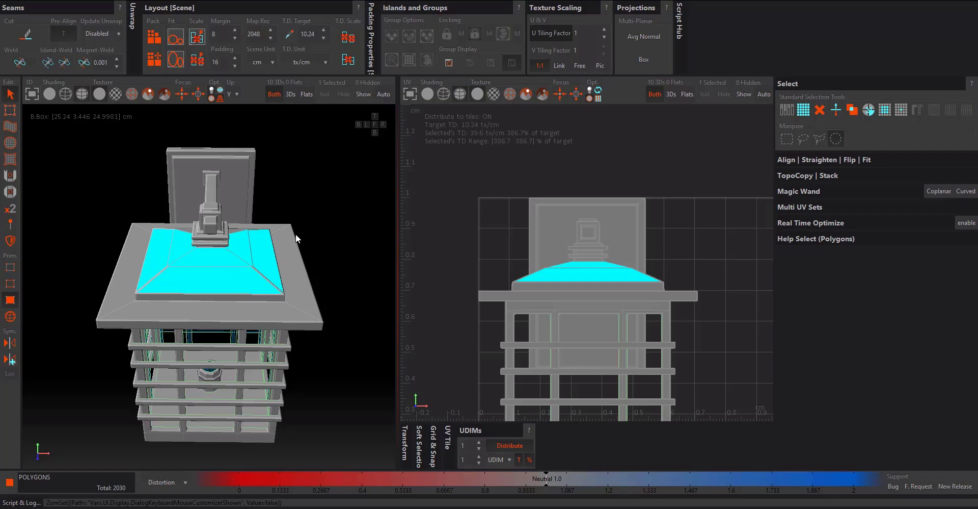
# Build a multi-polygon selection from the front brim face and the roof's sloping faces, and clear it.
pyautogui.click(196, 305)
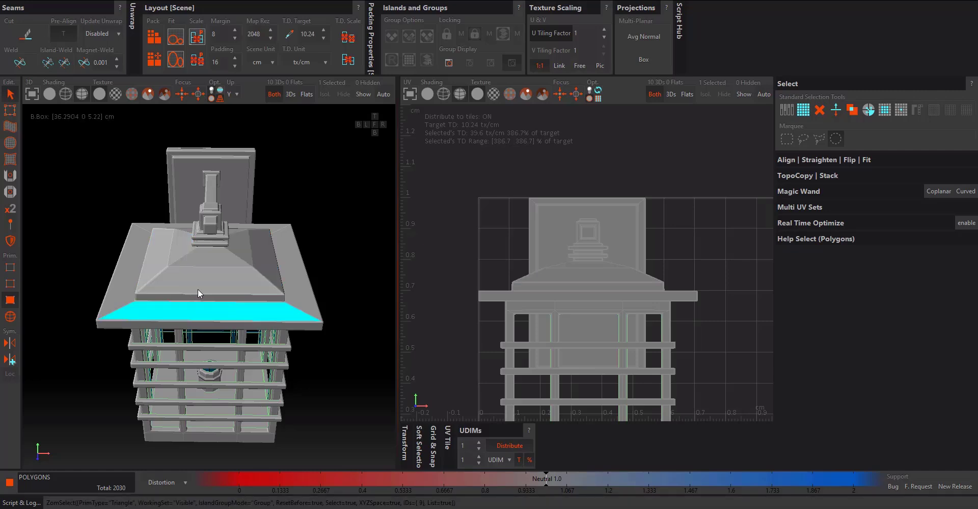
pyautogui.keyDown('shift'); pyautogui.click(185, 265); pyautogui.keyUp('shift')
pyautogui.keyDown('shift'); pyautogui.click(164, 261); pyautogui.keyUp('shift')
pyautogui.keyDown('shift'); pyautogui.click(256, 250); pyautogui.keyUp('shift')
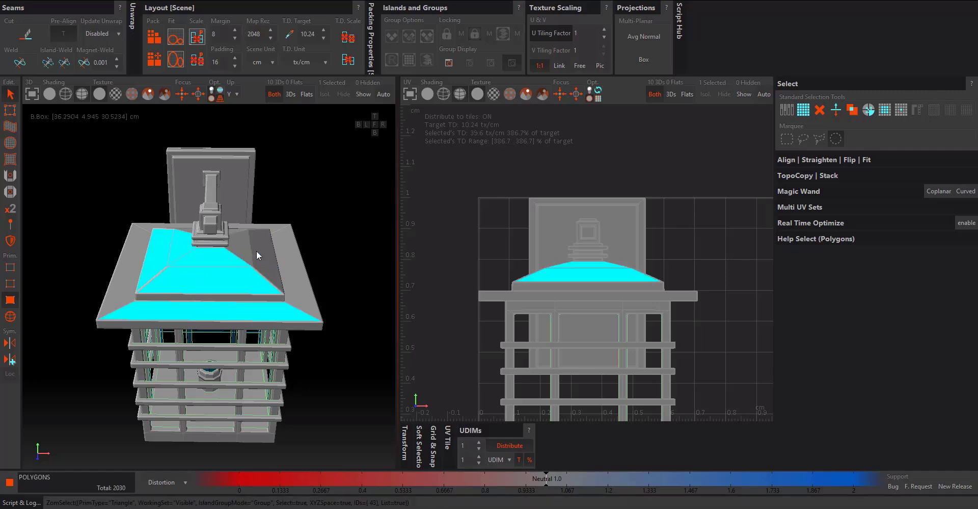
pyautogui.click(342, 235)
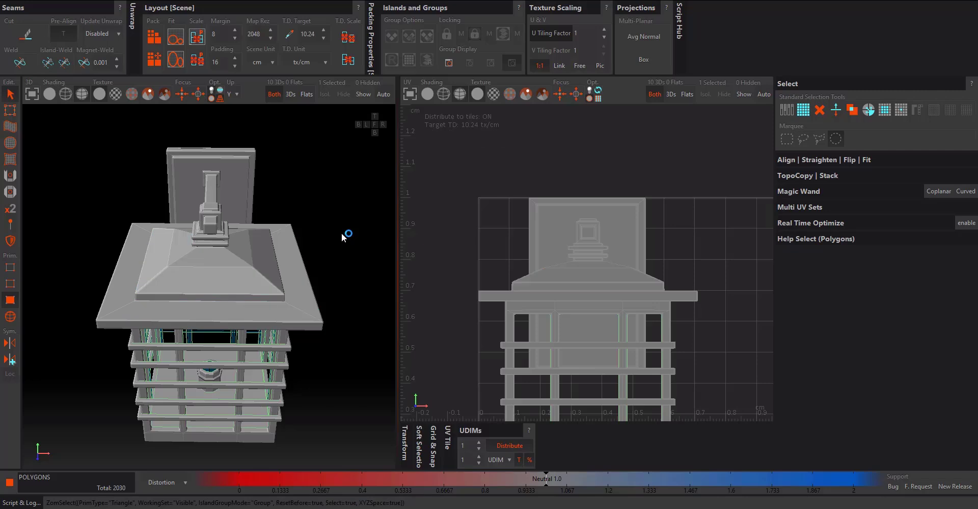
# Select roof and backplate polygons with the rectangular marquee, and clear the selection.
pyautogui.click(789, 140)
pyautogui.moveTo(350, 189); pyautogui.dragTo(78, 332)
pyautogui.moveTo(87, 148); pyautogui.dragTo(252, 194)
pyautogui.click(313, 194)
# Select the polygons of the lantern's roof and backplate with the lasso marquee.
pyautogui.click(804, 139)
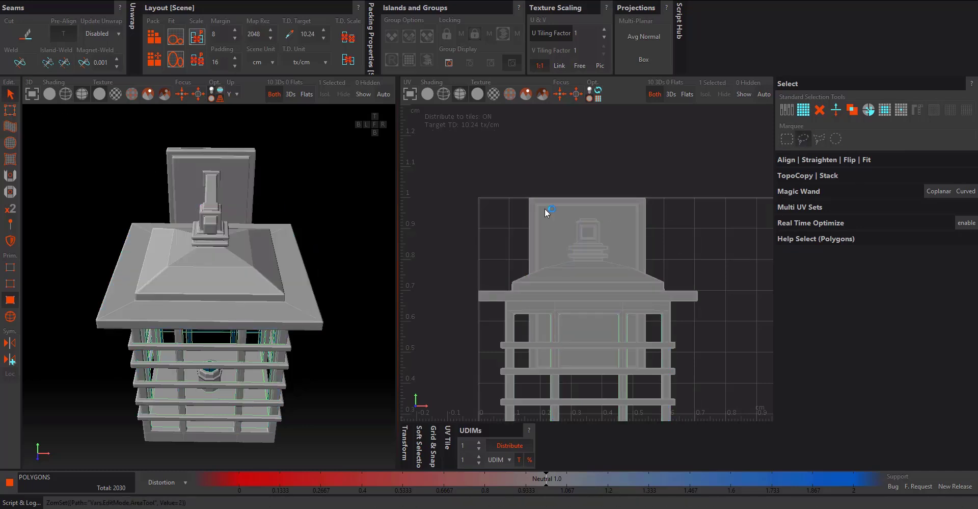
pyautogui.moveTo(337, 182)
pyautogui.mouseDown()
pyautogui.moveTo(283, 276)
pyautogui.moveTo(115, 148)
pyautogui.moveTo(259, 128)
pyautogui.moveTo(295, 186)
pyautogui.mouseUp()
pyautogui.moveTo(326, 228); pyautogui.dragTo(265, 313, button='middle')
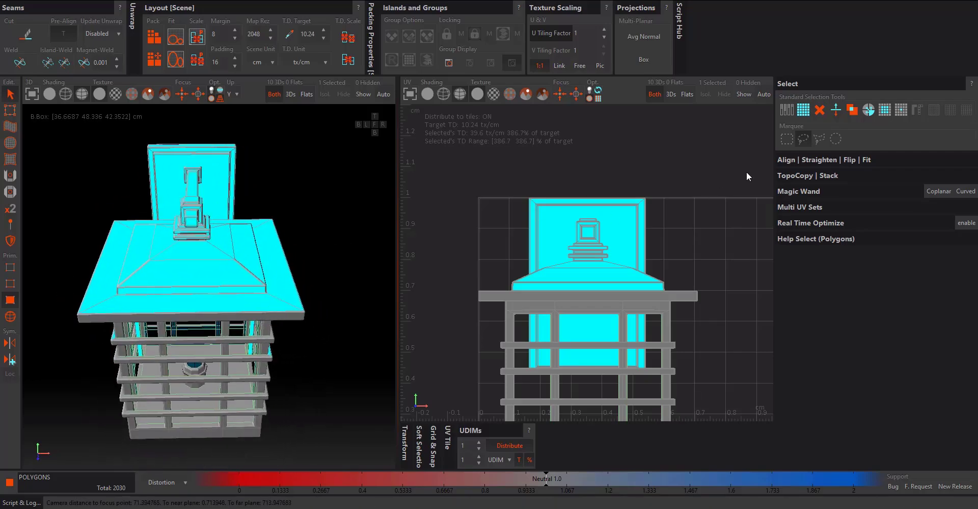
# Select polygons across the roof and backplate with the circular marquee, and clear the selection.
pyautogui.click(836, 141)
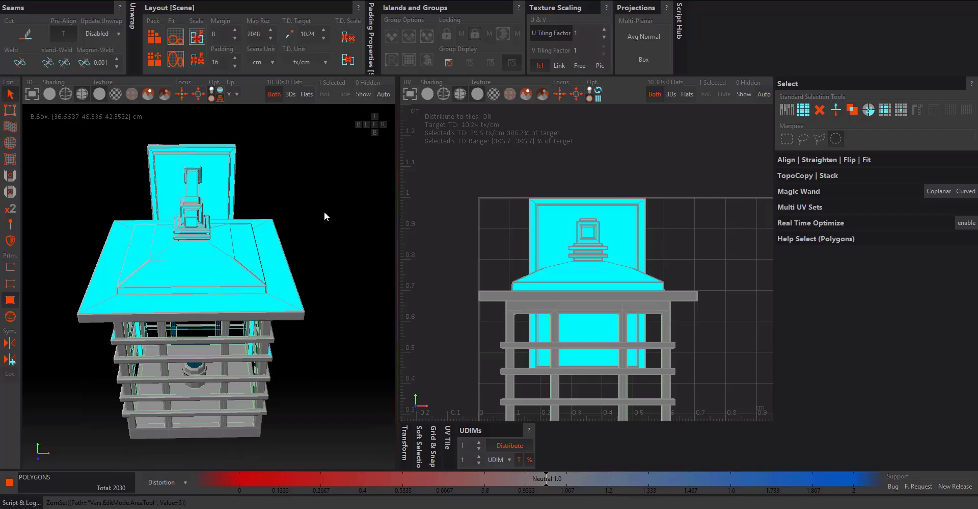
pyautogui.moveTo(324, 192); pyautogui.dragTo(209, 289)
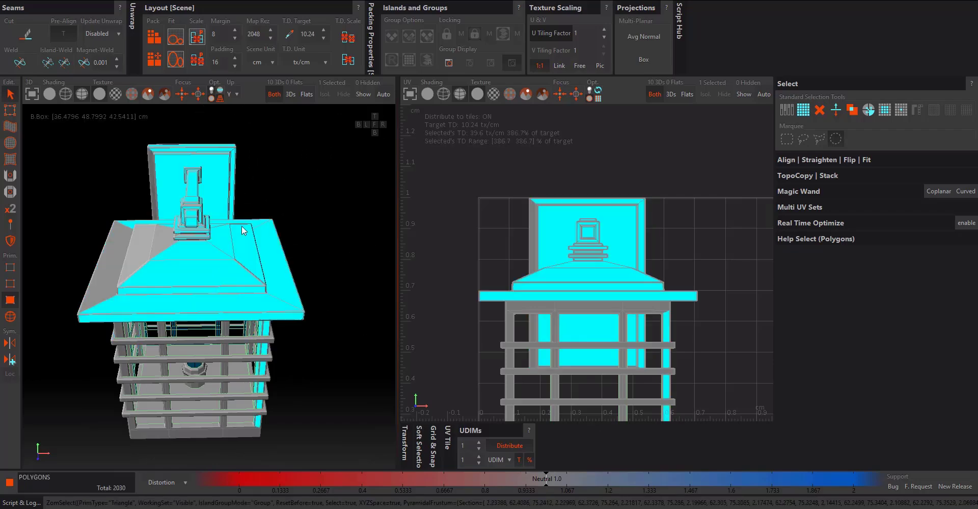
pyautogui.moveTo(209, 289); pyautogui.dragTo(246, 236, button='middle')
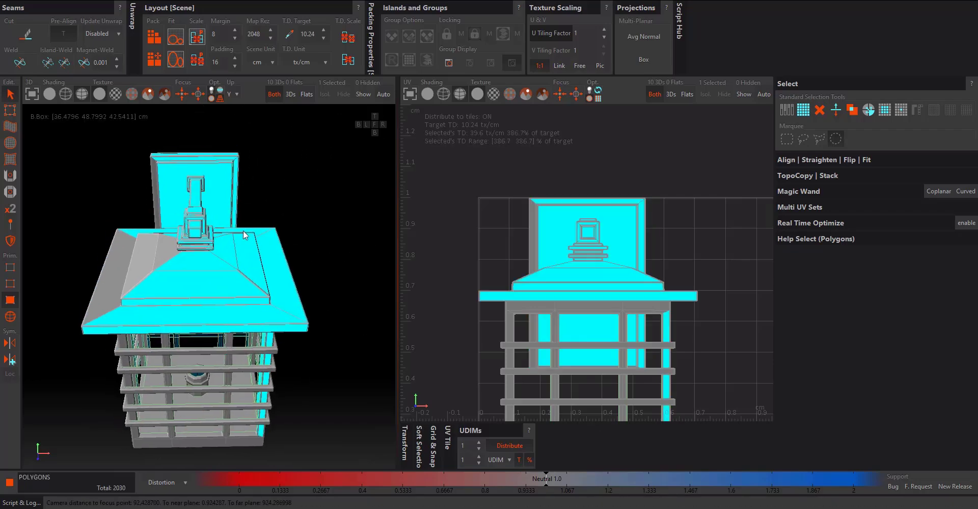
pyautogui.click(305, 183)
# Select the front sloping roof polygon, grow the selection to its neighbours and shrink it repeatedly.
pyautogui.moveTo(264, 284); pyautogui.dragTo(217, 352, button='middle')
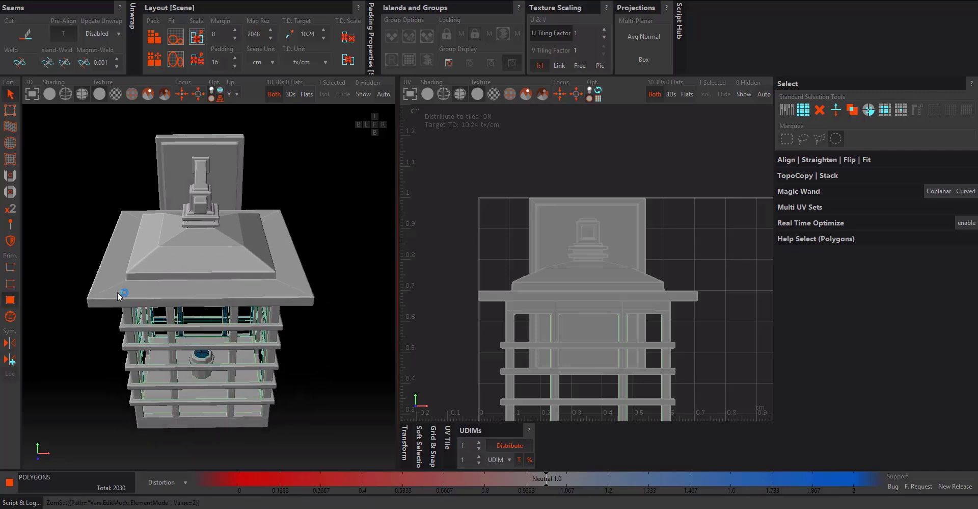
pyautogui.click(203, 253)
pyautogui.moveTo(154, 276)
pyautogui.mouseDown(button='middle')
pyautogui.moveTo(188, 279)
pyautogui.moveTo(146, 284)
pyautogui.moveTo(154, 284)
pyautogui.mouseUp(button='middle')
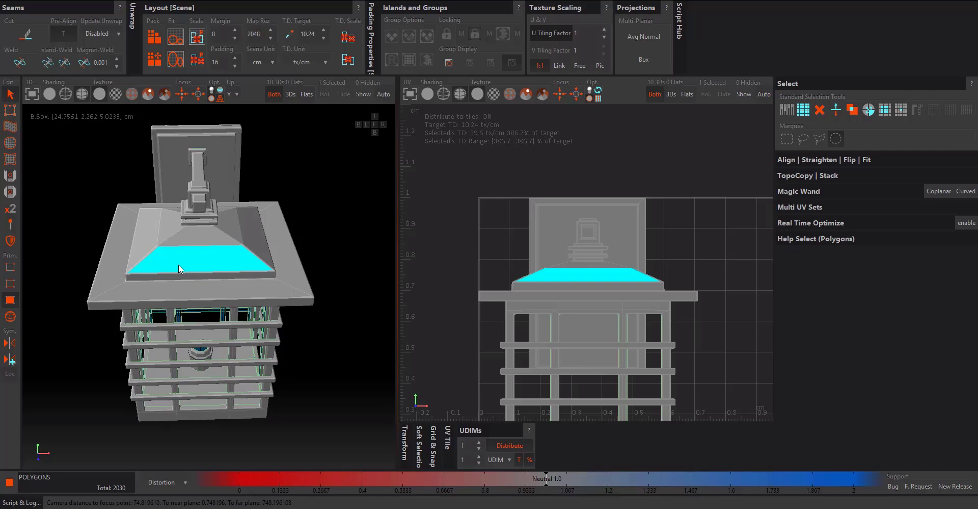
pyautogui.press('+')
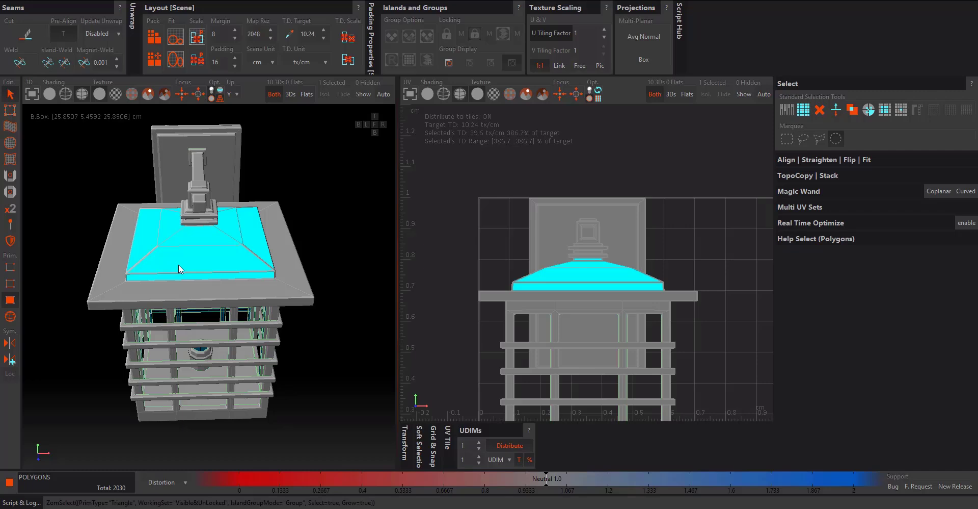
pyautogui.press('-')
pyautogui.press('-')
pyautogui.press('-')
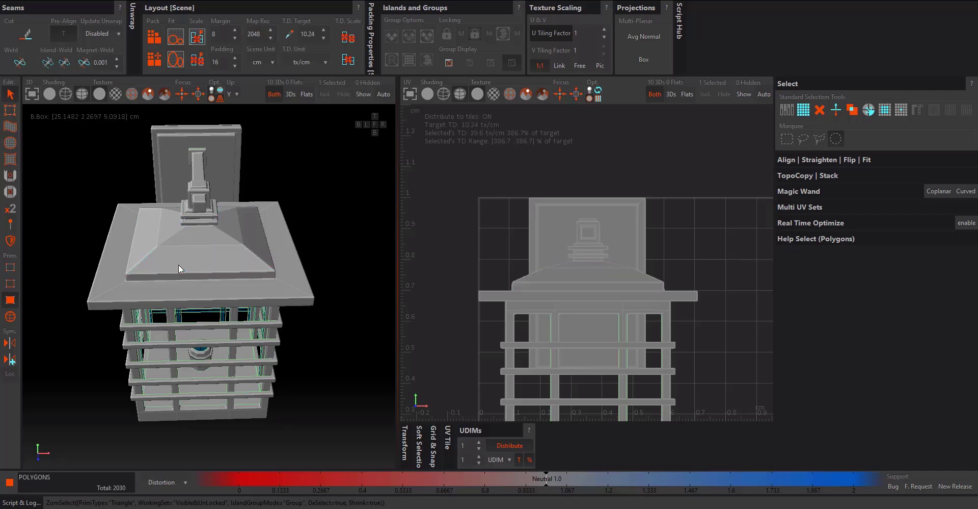
# Reselect the front sloping roof polygon, grow the selection twice and shrink it twice.
pyautogui.click(178, 264)
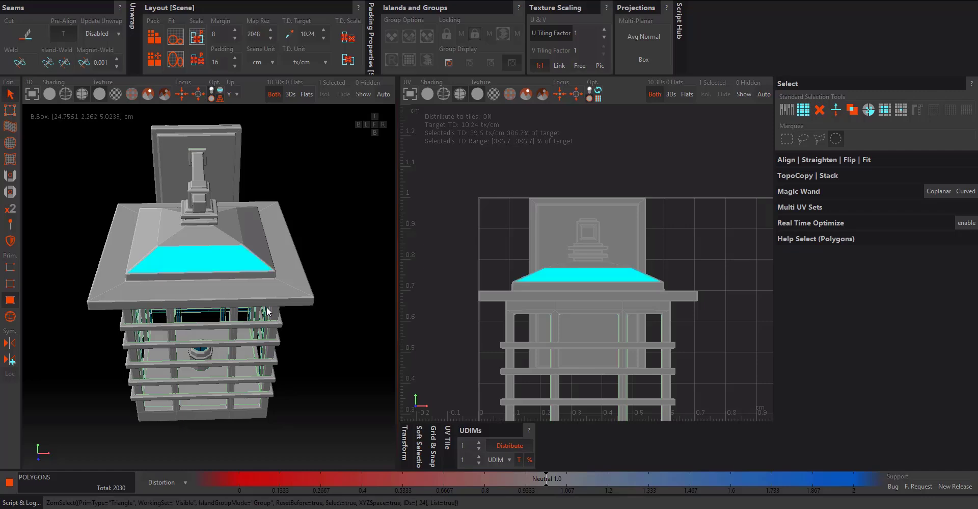
pyautogui.click(885, 112)
pyautogui.click(886, 111)
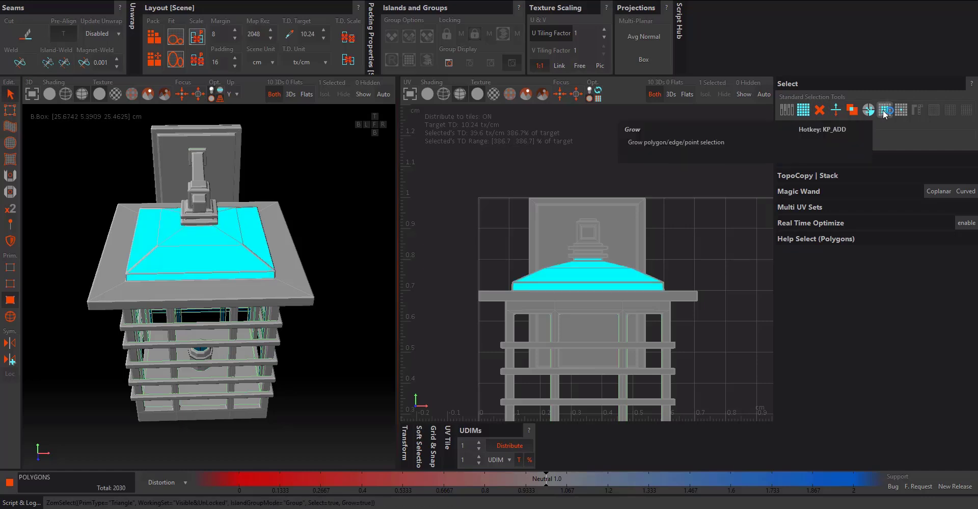
pyautogui.click(900, 111)
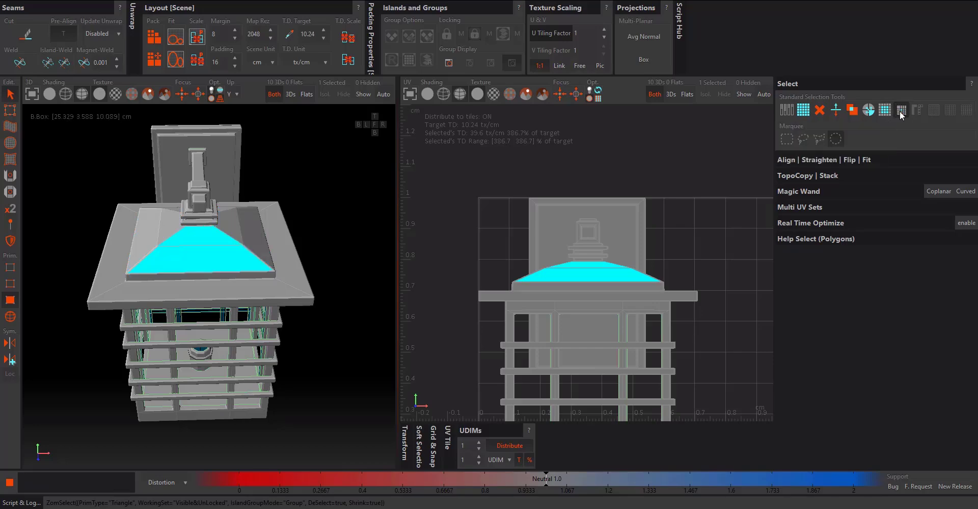
pyautogui.click(900, 111)
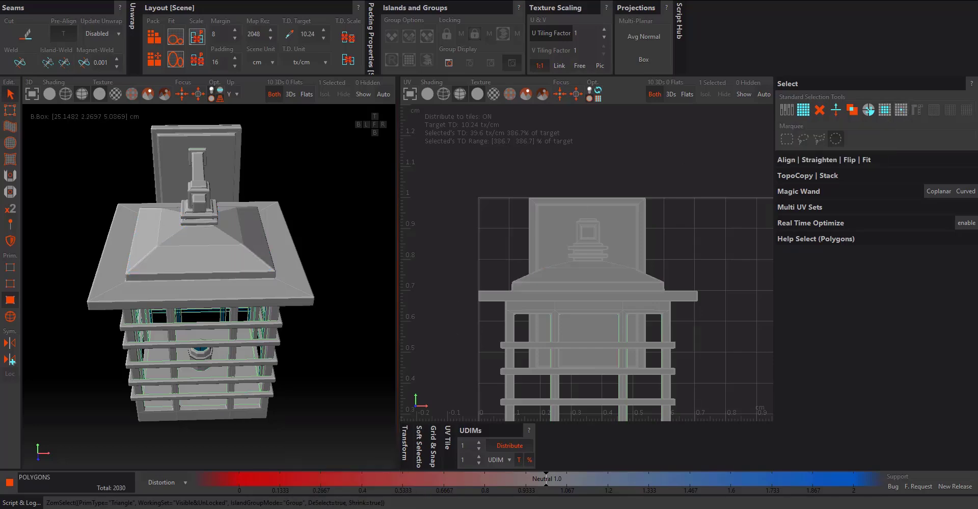
# Select the front sloping roof polygon and expand the selection to its entire connected mesh element.
pyautogui.press('f')
pyautogui.click(349, 204)
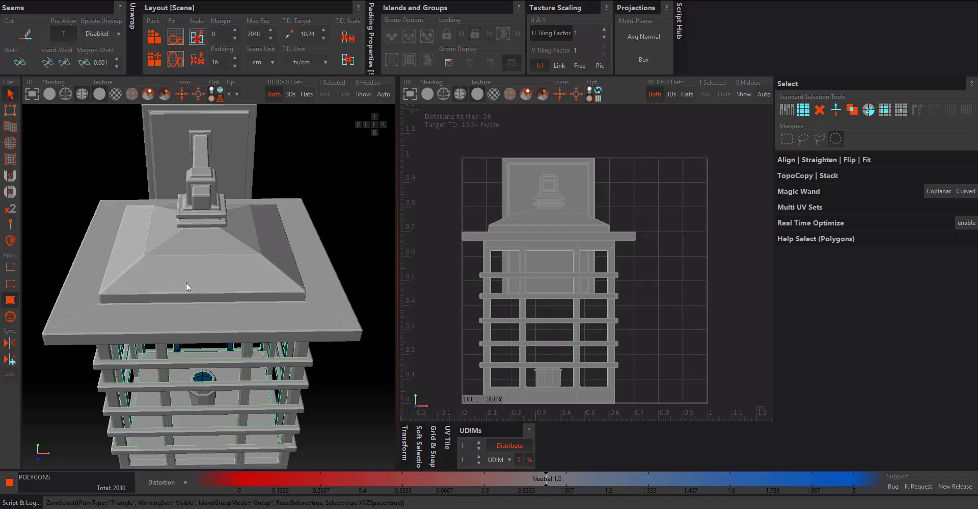
pyautogui.click(210, 272)
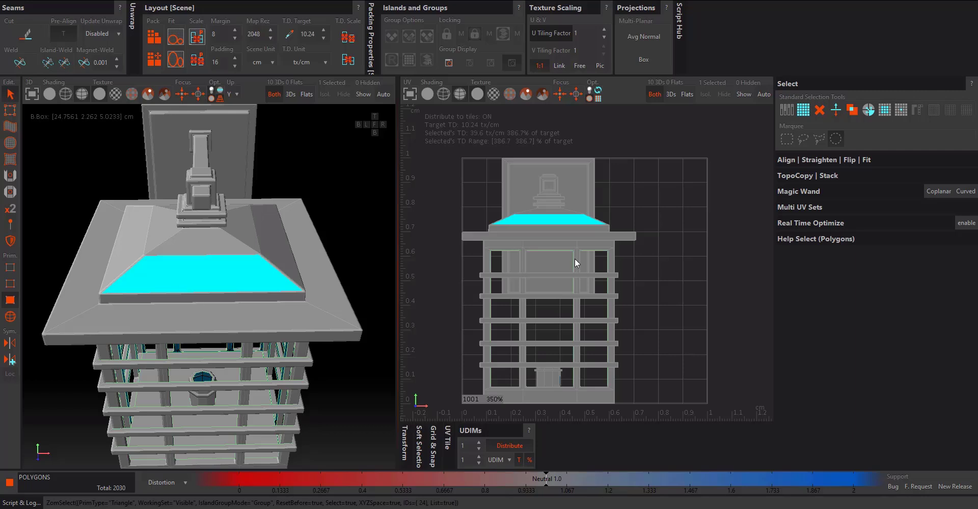
pyautogui.click(872, 114)
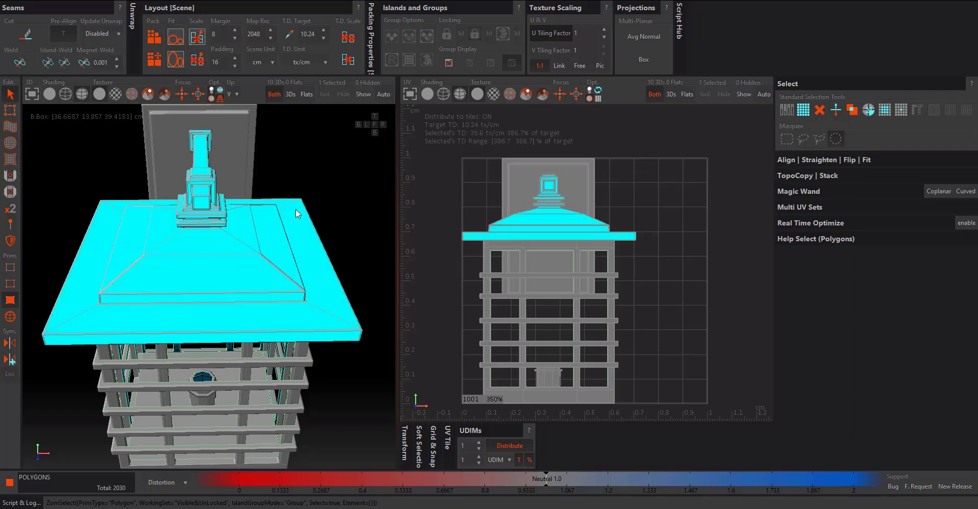
# Select the front face of the wall backplate and expand the selection to its whole connected element.
pyautogui.keyDown('alt'); pyautogui.moveTo(236, 274); pyautogui.dragTo(301, 251); pyautogui.keyUp('alt')
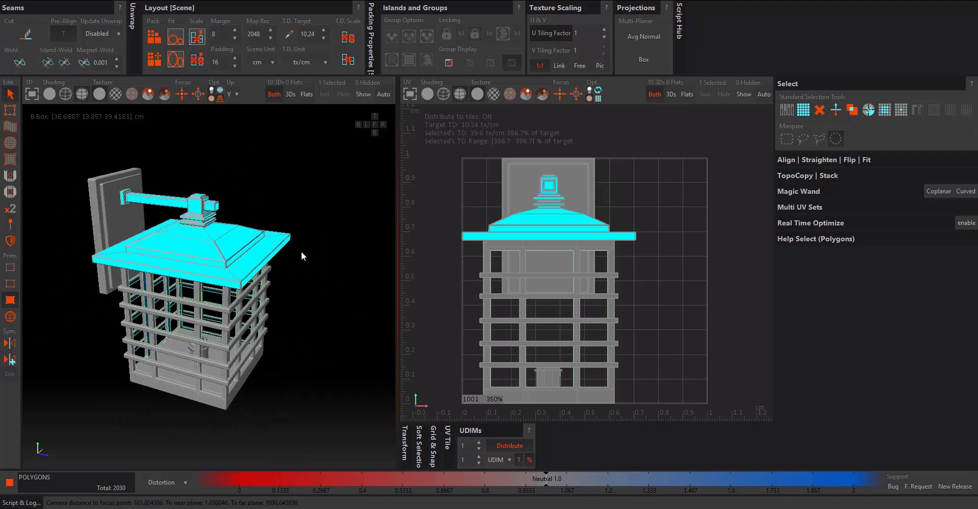
pyautogui.keyDown('alt'); pyautogui.moveTo(126, 196); pyautogui.dragTo(129, 216); pyautogui.keyUp('alt')
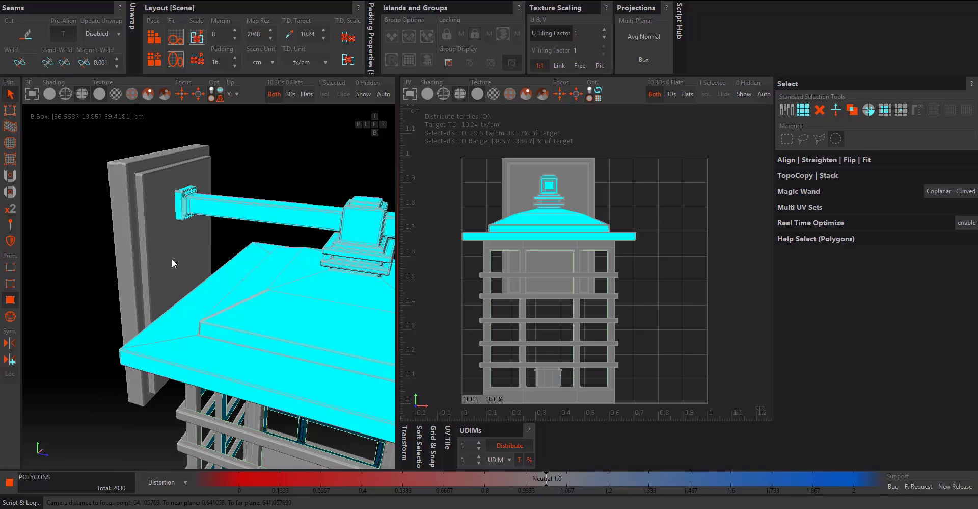
pyautogui.click(172, 258)
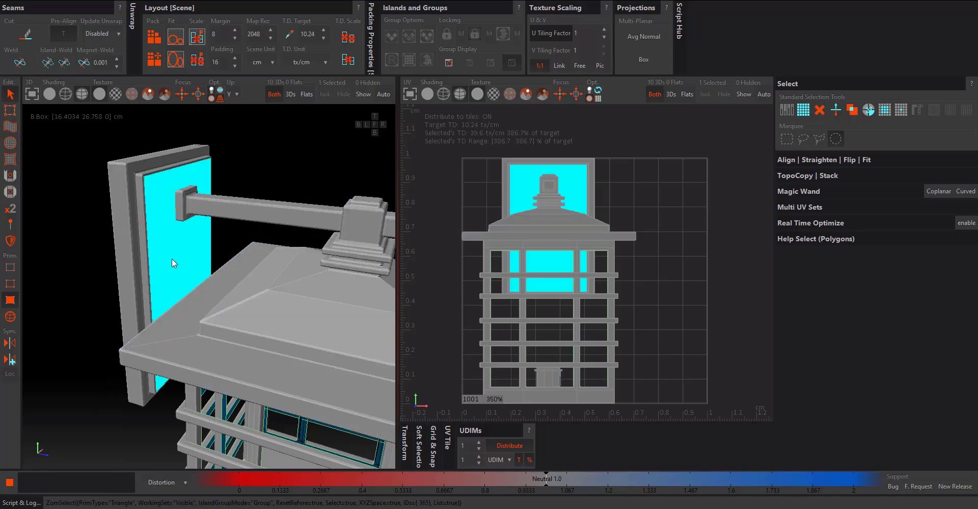
pyautogui.click(868, 110)
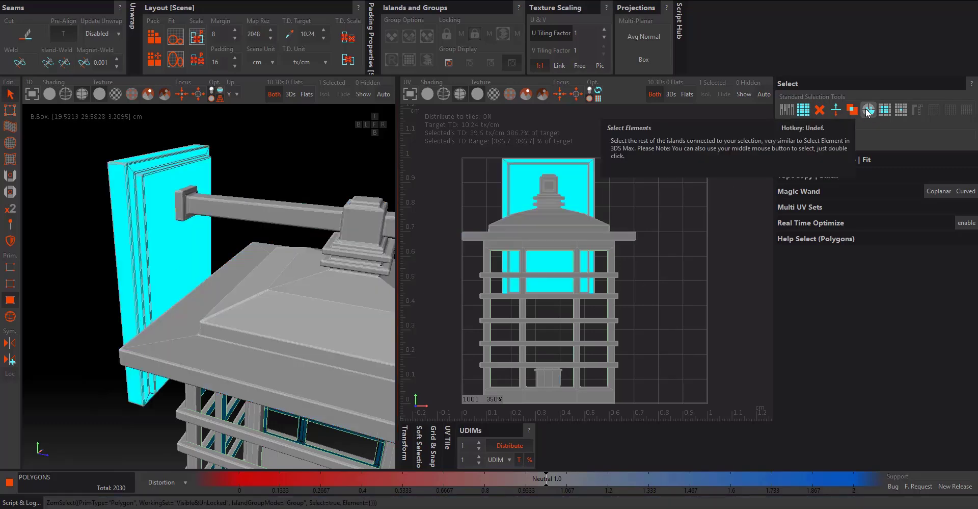
pyautogui.keyDown('alt'); pyautogui.moveTo(226, 269); pyautogui.dragTo(149, 306); pyautogui.keyUp('alt')
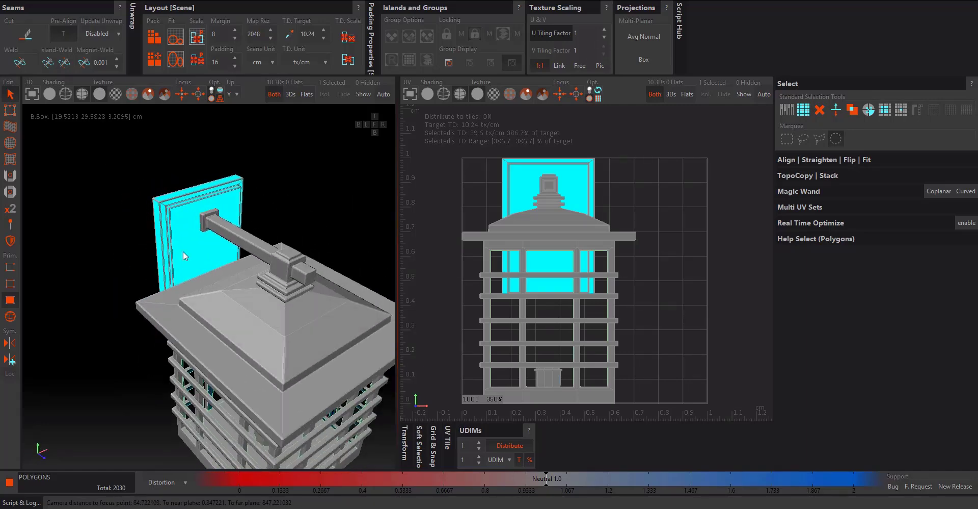
pyautogui.keyDown('alt'); pyautogui.moveTo(182, 251); pyautogui.dragTo(201, 285); pyautogui.keyUp('alt')
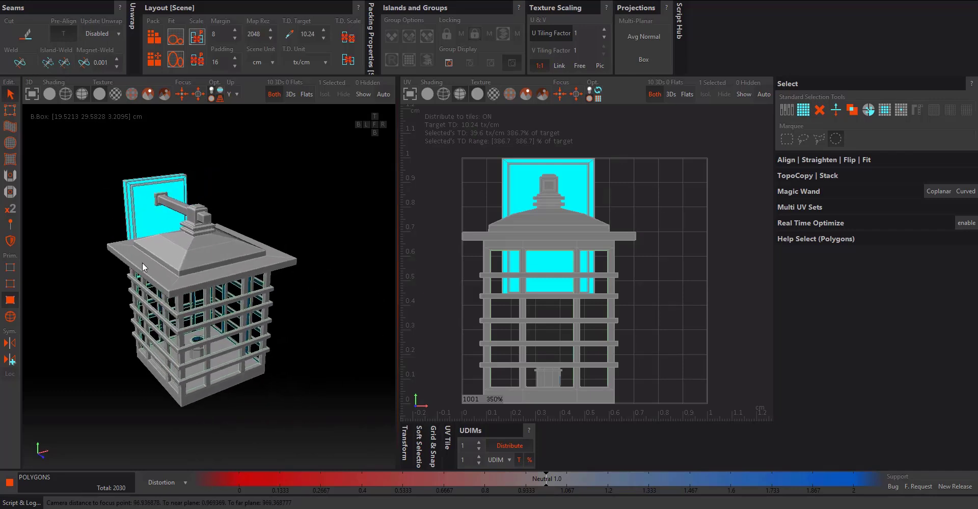
# Select all polygons of the lantern and clear the selection, and repeat this once more.
pyautogui.click(809, 113)
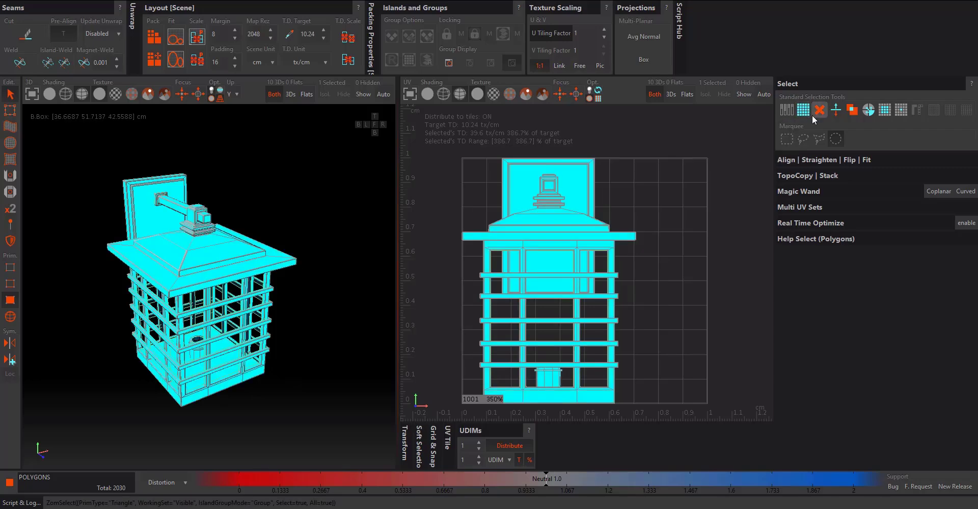
pyautogui.click(821, 114)
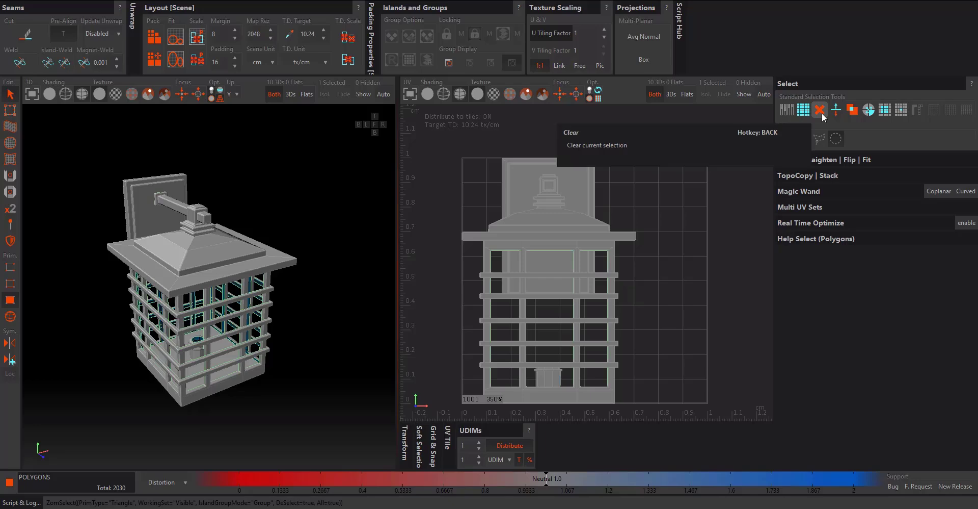
pyautogui.moveTo(211, 327)
pyautogui.keyDown('alt'); pyautogui.mouseDown()
pyautogui.moveTo(157, 331)
pyautogui.moveTo(193, 326)
pyautogui.mouseUp(); pyautogui.keyUp('alt')
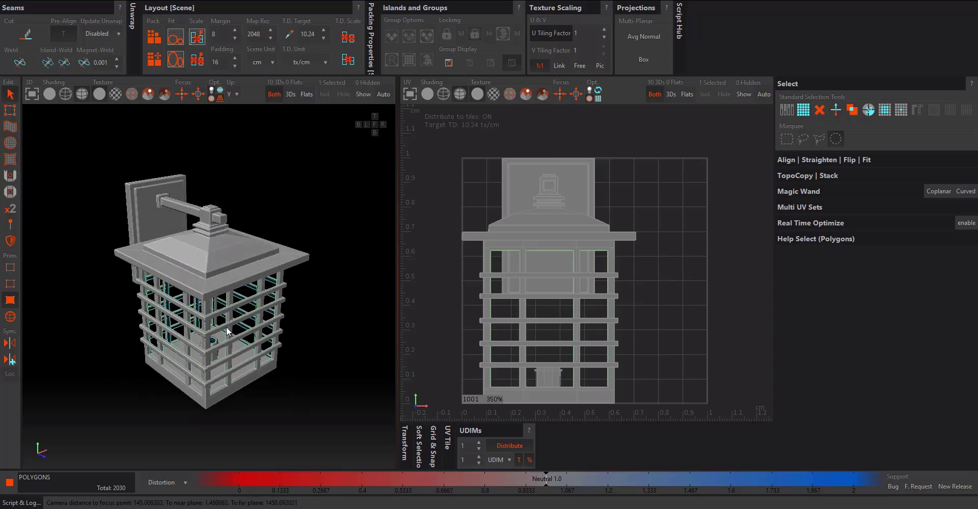
pyautogui.scroll(5, 193, 306)
pyautogui.click(804, 110)
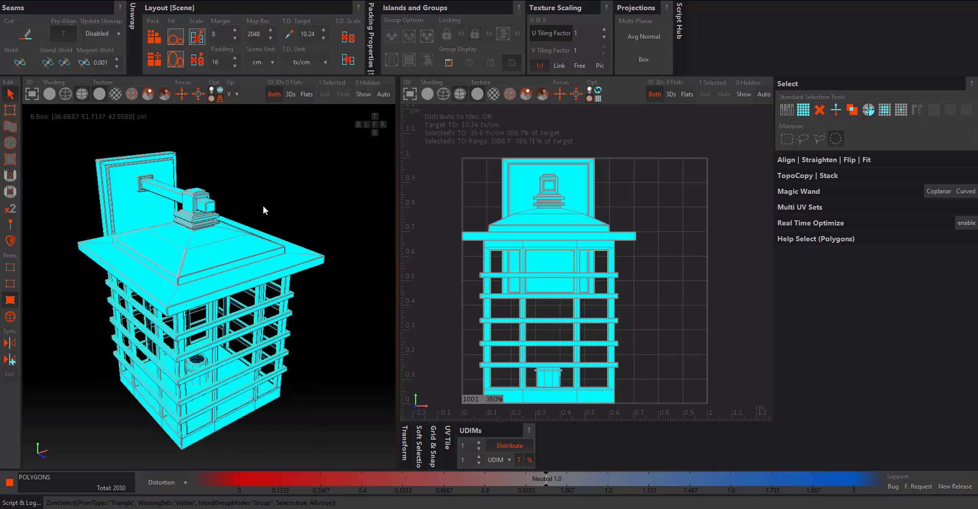
pyautogui.click(304, 169)
pyautogui.keyDown('alt'); pyautogui.moveTo(304, 169); pyautogui.dragTo(270, 207); pyautogui.keyUp('alt')
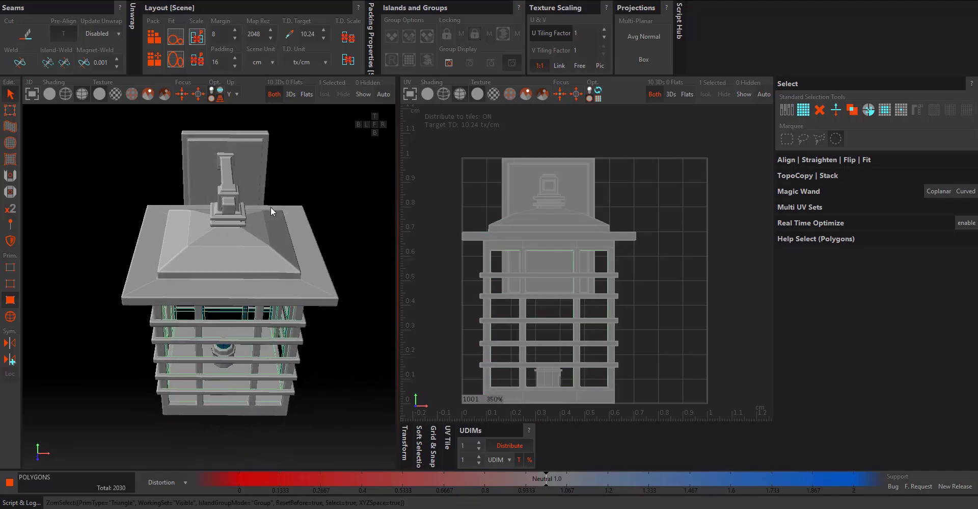
# Select the full loop of flat rim polygons around the lantern roof, starting from a corner.
pyautogui.press('f')
pyautogui.keyDown('alt'); pyautogui.moveTo(326, 186); pyautogui.dragTo(383, 212); pyautogui.keyUp('alt')
pyautogui.keyDown('alt'); pyautogui.moveTo(267, 271); pyautogui.dragTo(260, 236); pyautogui.keyUp('alt')
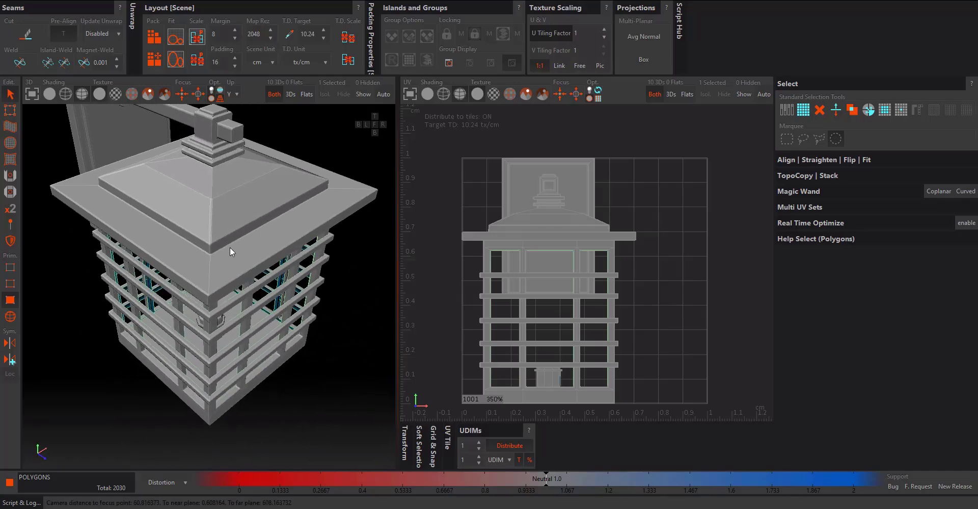
pyautogui.scroll(4, 205, 258)
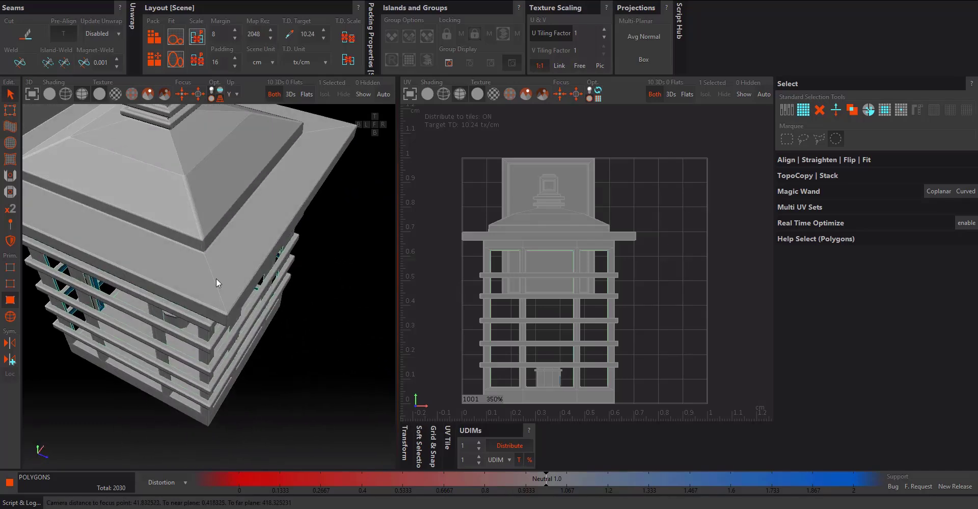
pyautogui.scroll(2, 216, 277)
pyautogui.click(212, 277)
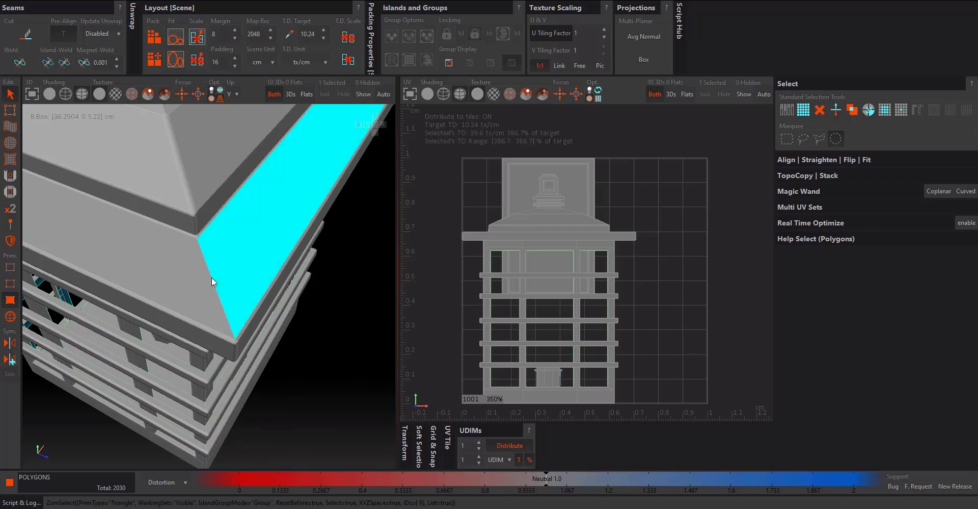
pyautogui.scroll(-5, 219, 279)
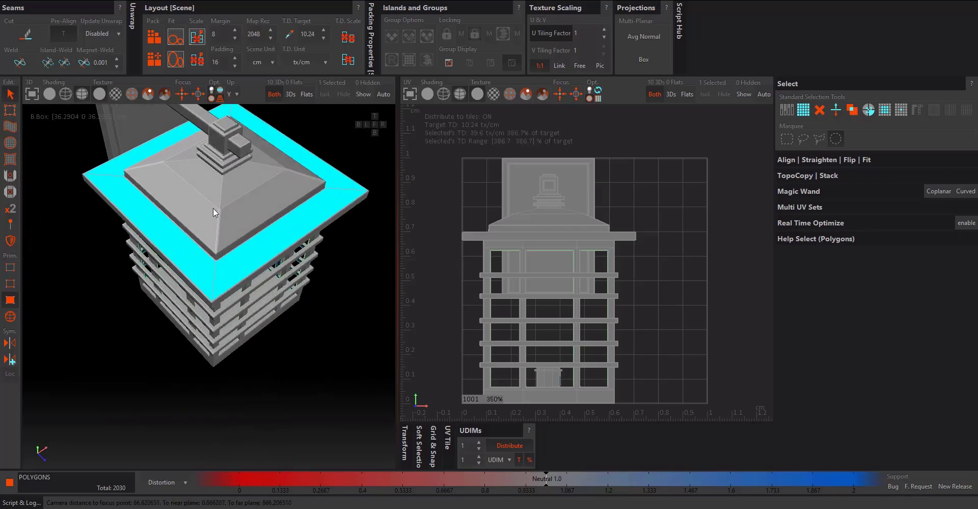
pyautogui.keyDown('alt'); pyautogui.moveTo(213, 207); pyautogui.dragTo(211, 279); pyautogui.keyUp('alt')
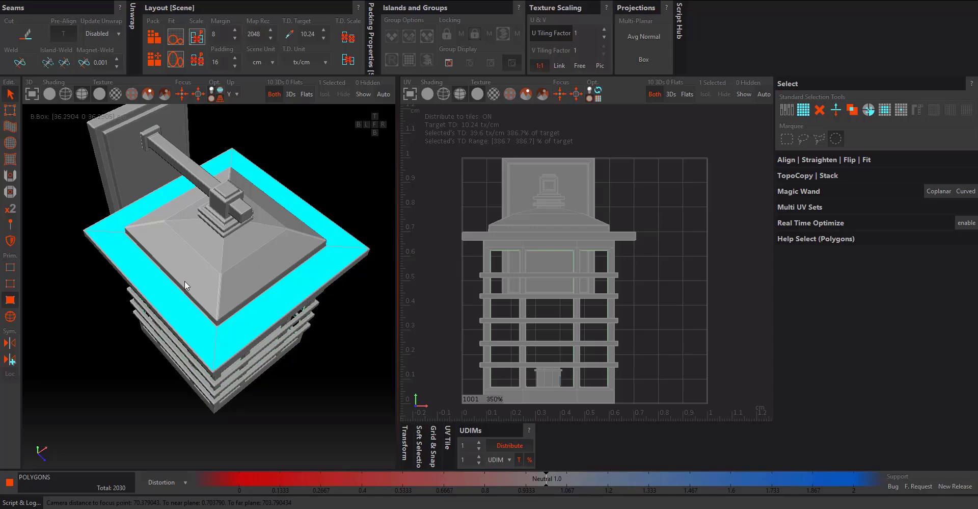
# Select the loop of polygons running around the outer side faces of the wall backplate.
pyautogui.keyDown('alt'); pyautogui.moveTo(185, 280); pyautogui.dragTo(225, 240); pyautogui.keyUp('alt')
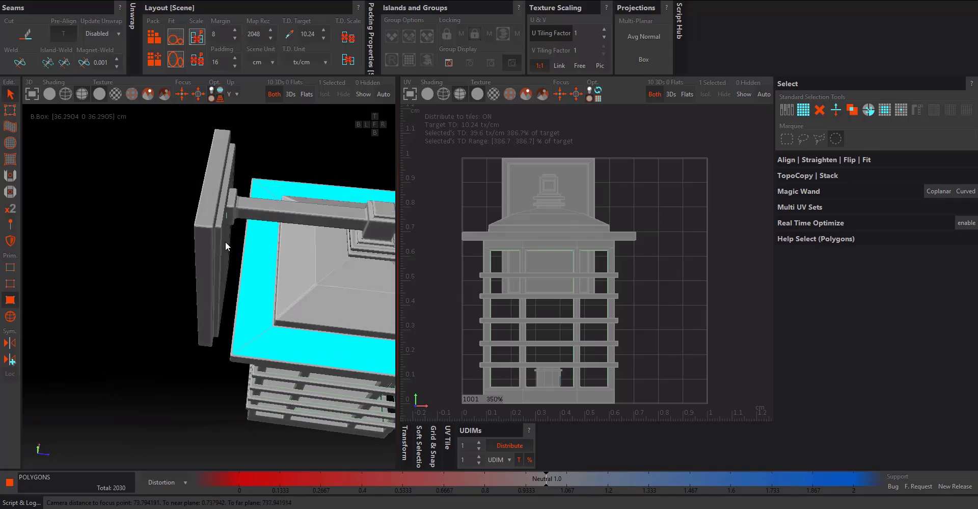
pyautogui.scroll(5, 210, 256)
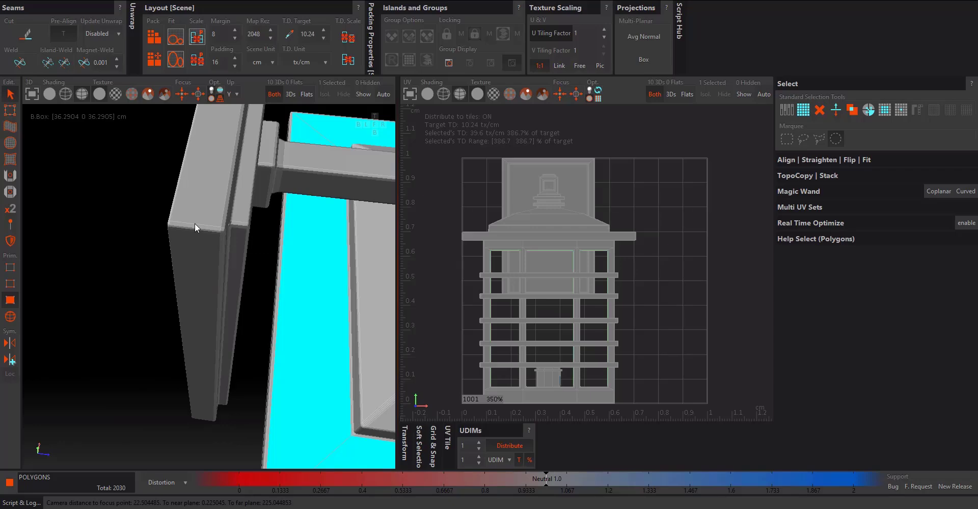
pyautogui.click(195, 223)
pyautogui.scroll(-2, 195, 223)
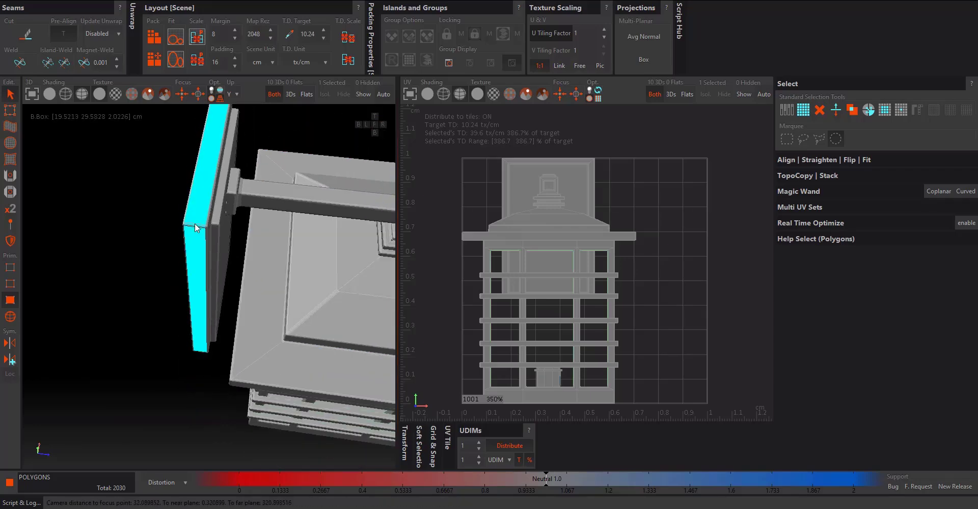
pyautogui.keyDown('alt'); pyautogui.moveTo(195, 222); pyautogui.dragTo(211, 375); pyautogui.keyUp('alt')
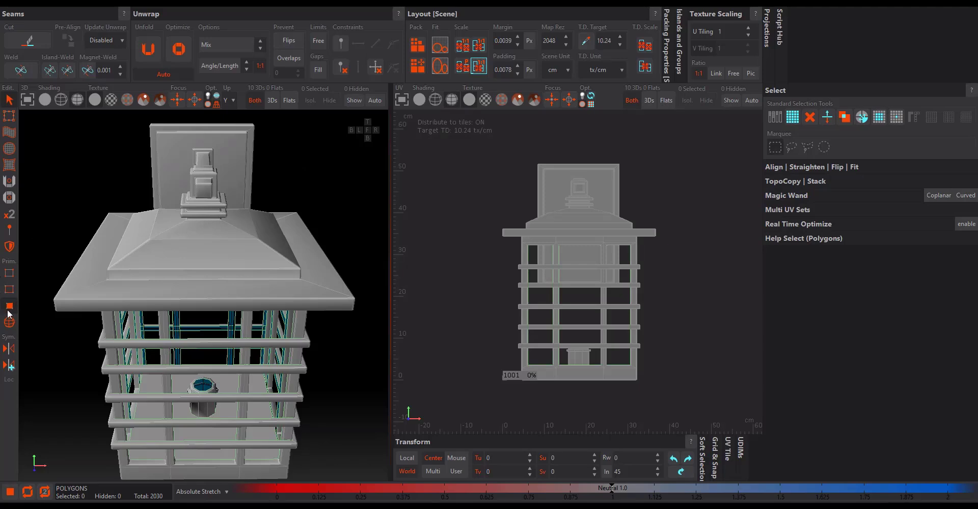
# Select and deselect the front polygon of the roof's flat rim, and expand the Magic Wand settings.
pyautogui.click(149, 289)
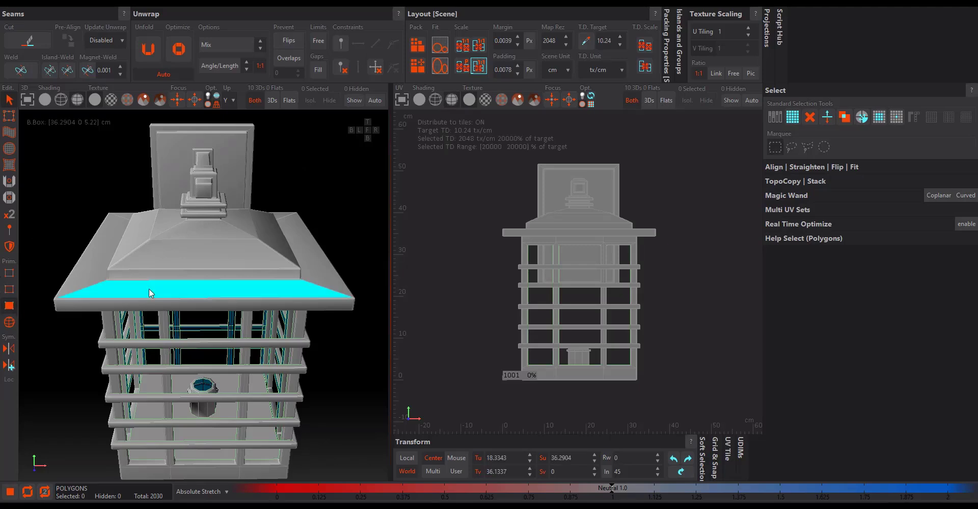
pyautogui.click(326, 192)
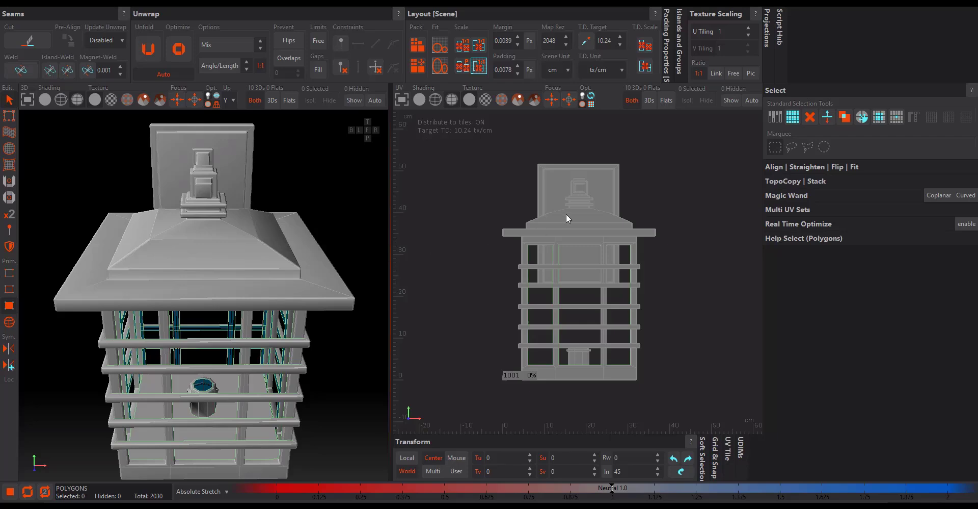
pyautogui.click(793, 196)
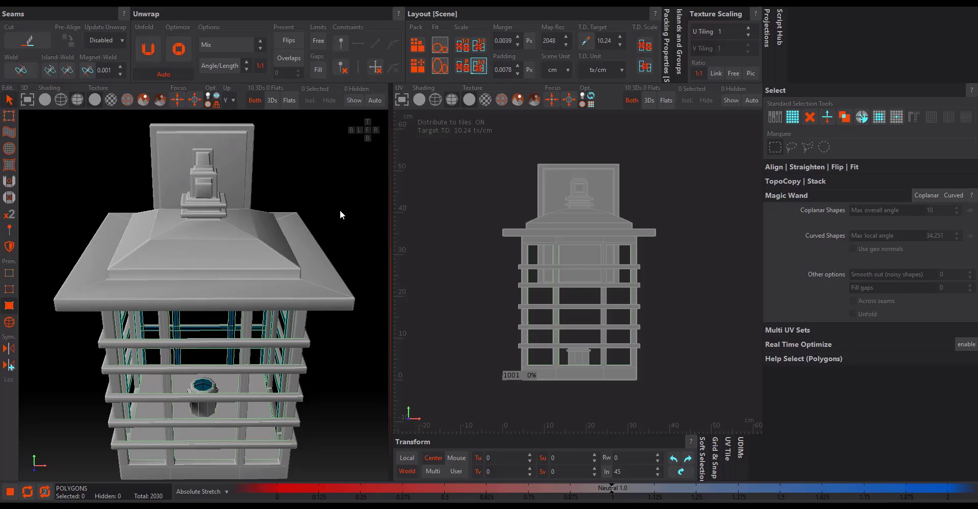
pyautogui.click(193, 296)
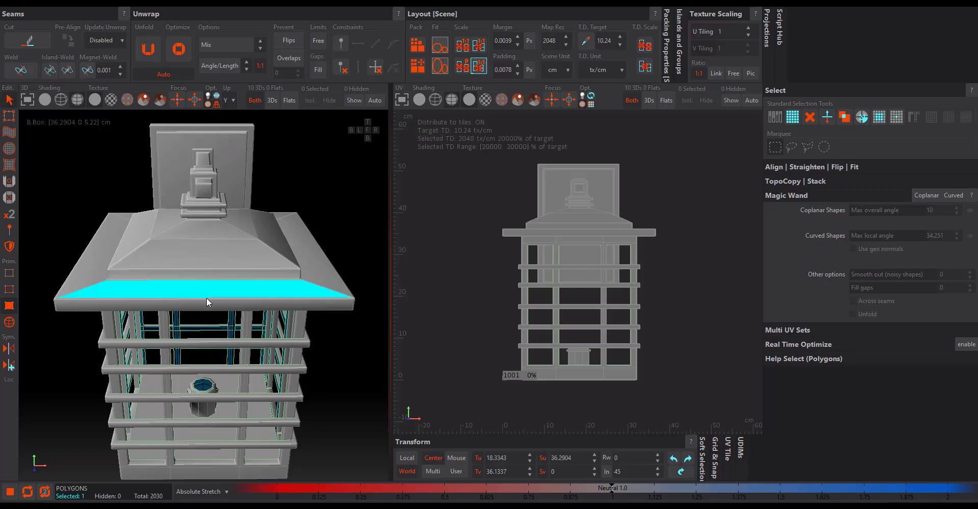
pyautogui.click(360, 261)
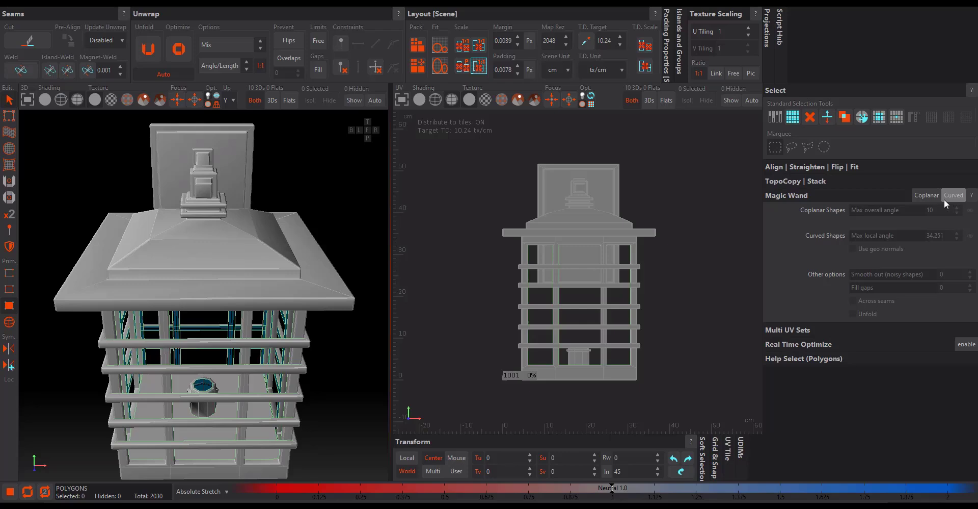
# Enable the Coplanar Magic Wand with a max overall angle of 9.9 and select the roof's flat rim.
pyautogui.click(922, 197)
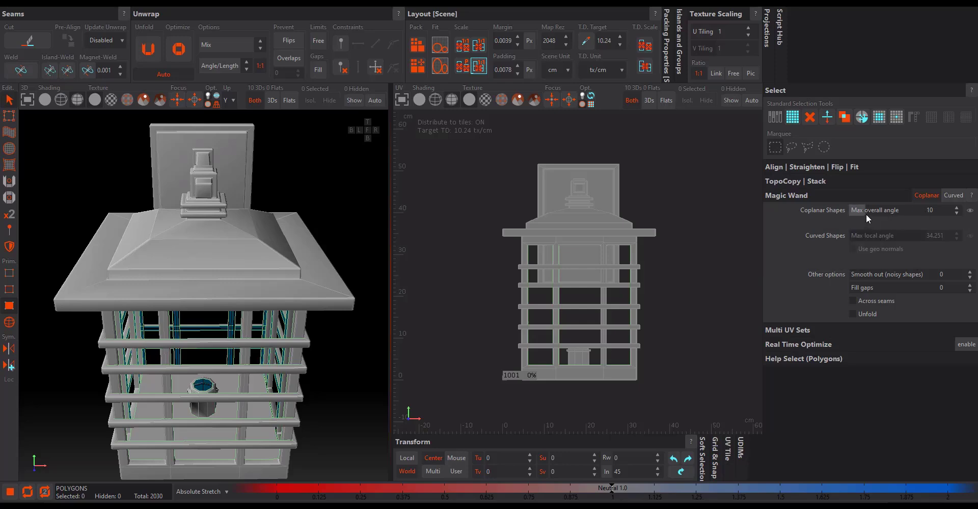
pyautogui.moveTo(866, 213); pyautogui.dragTo(867, 212)
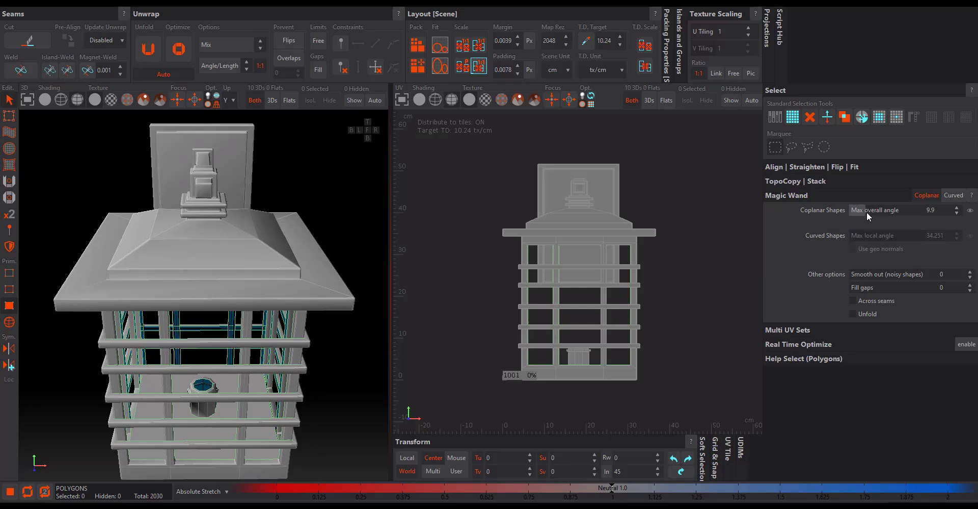
pyautogui.click(319, 260)
pyautogui.moveTo(130, 283); pyautogui.dragTo(196, 290, button='middle')
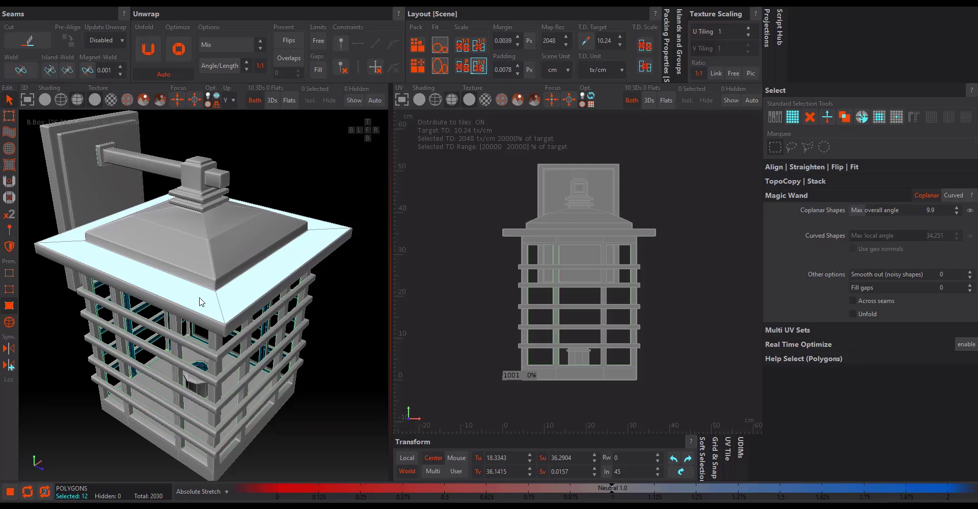
# Select one upper roof slope with the Coplanar Magic Wand, raise the max overall angle to 27.45, and select the front slope.
pyautogui.click(211, 220)
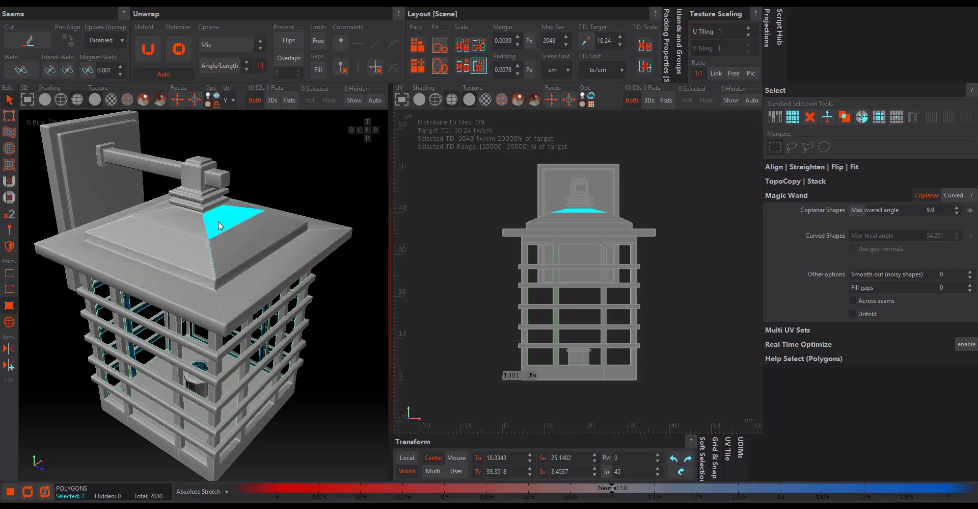
pyautogui.scroll(5, 204, 240)
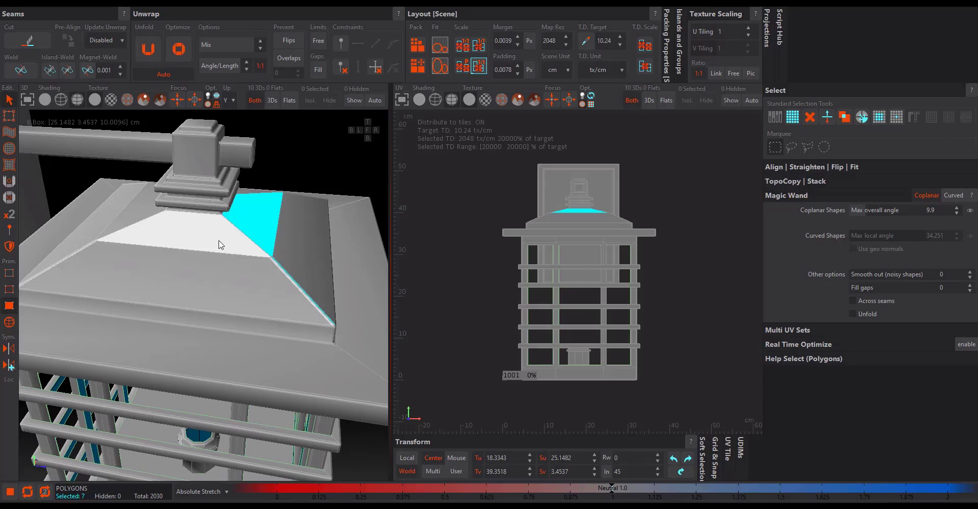
pyautogui.click(871, 214)
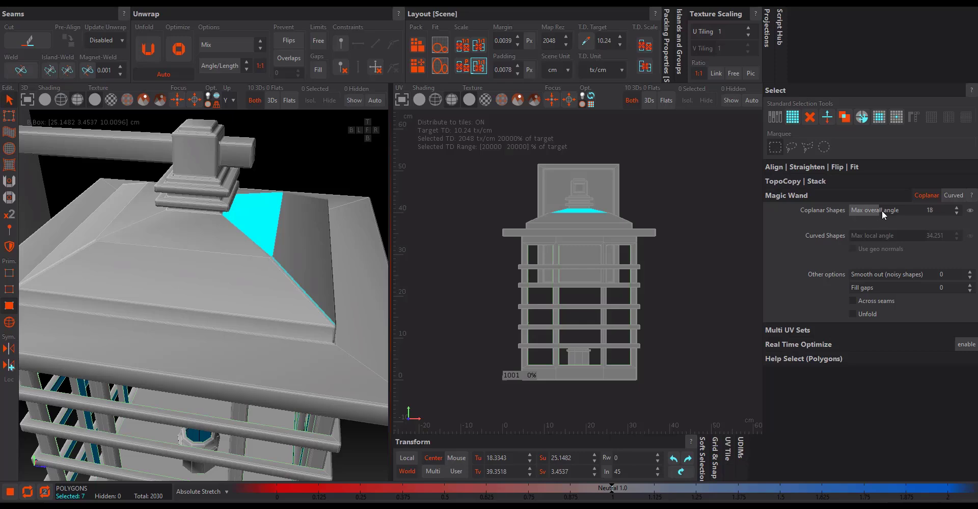
pyautogui.moveTo(882, 210); pyautogui.dragTo(895, 214)
pyautogui.click(209, 233)
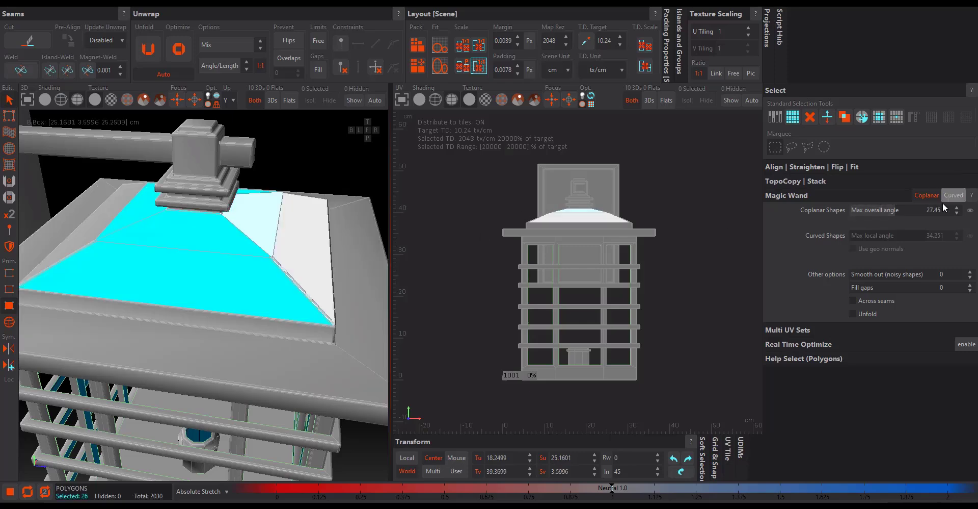
# Set the Coplanar max overall angle to 39.15 and select all the sloping faces of the roof.
pyautogui.moveTo(904, 210); pyautogui.dragTo(915, 208)
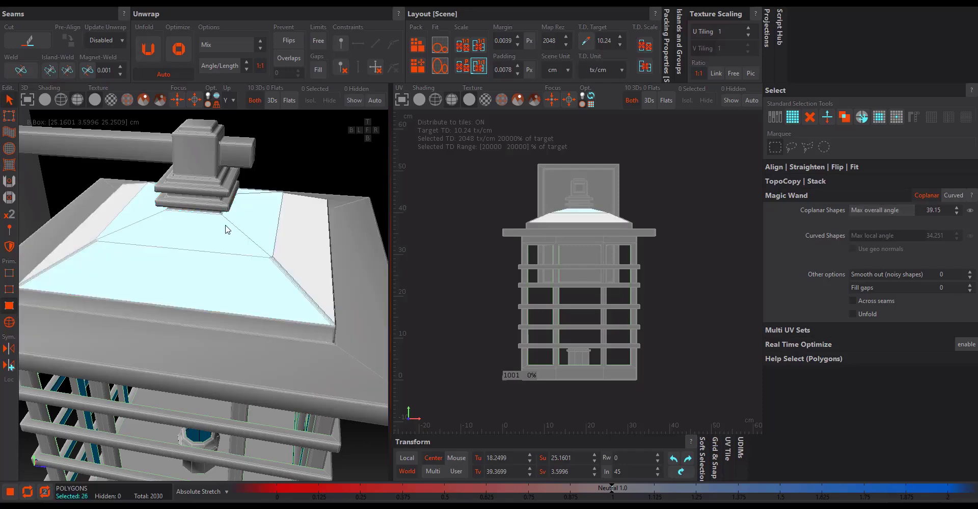
pyautogui.click(227, 229)
pyautogui.moveTo(227, 229)
pyautogui.mouseDown(button='middle')
pyautogui.moveTo(216, 235)
pyautogui.moveTo(316, 241)
pyautogui.moveTo(201, 240)
pyautogui.mouseUp(button='middle')
pyautogui.scroll(-6, 203, 240)
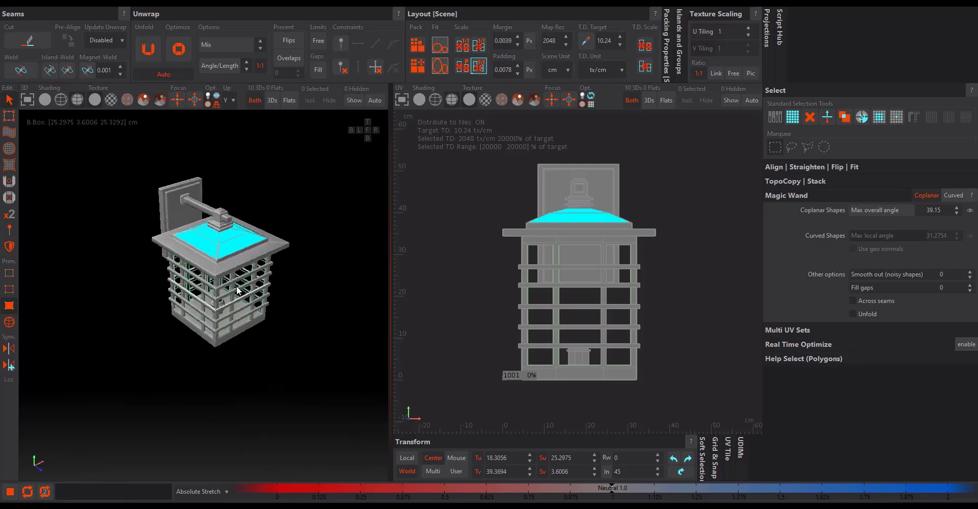
pyautogui.moveTo(237, 289); pyautogui.dragTo(194, 255, button='middle')
pyautogui.scroll(-2, 222, 288)
pyautogui.scroll(3, 219, 304)
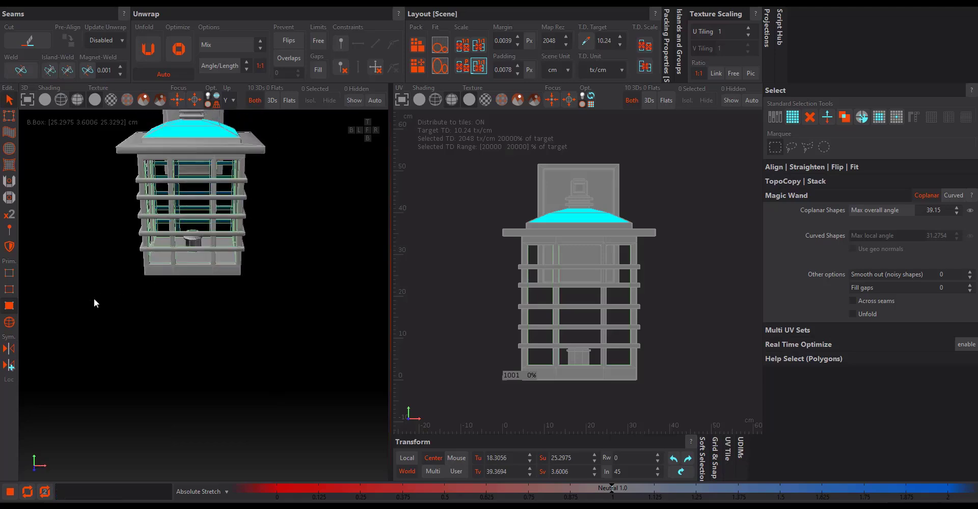
# Isolate the bulb socket island at the lantern's base, return to polygon selection mode and show only the 3D view.
pyautogui.click(9, 321)
pyautogui.click(194, 242)
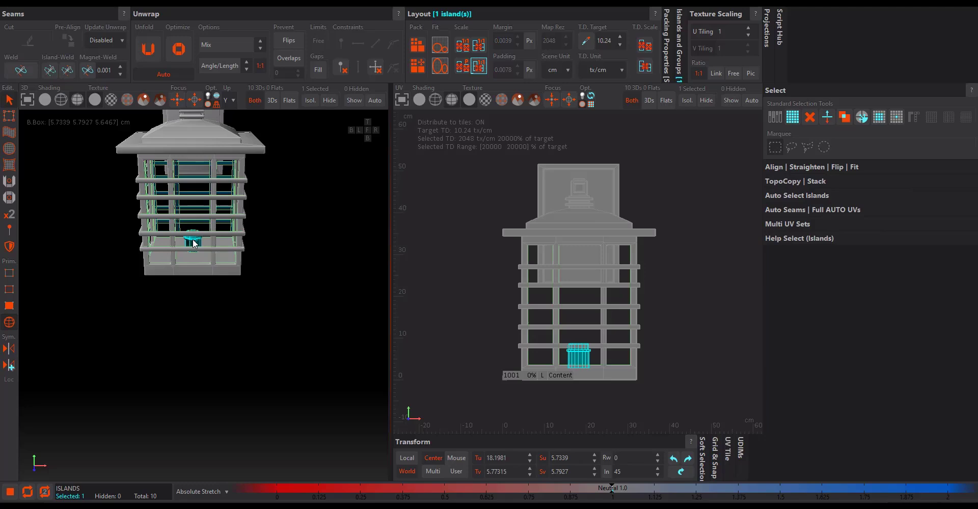
pyautogui.press('i')
pyautogui.moveTo(203, 277); pyautogui.dragTo(207, 183, button='middle')
pyautogui.press('F3')
pyautogui.click(225, 270)
pyautogui.press('f')
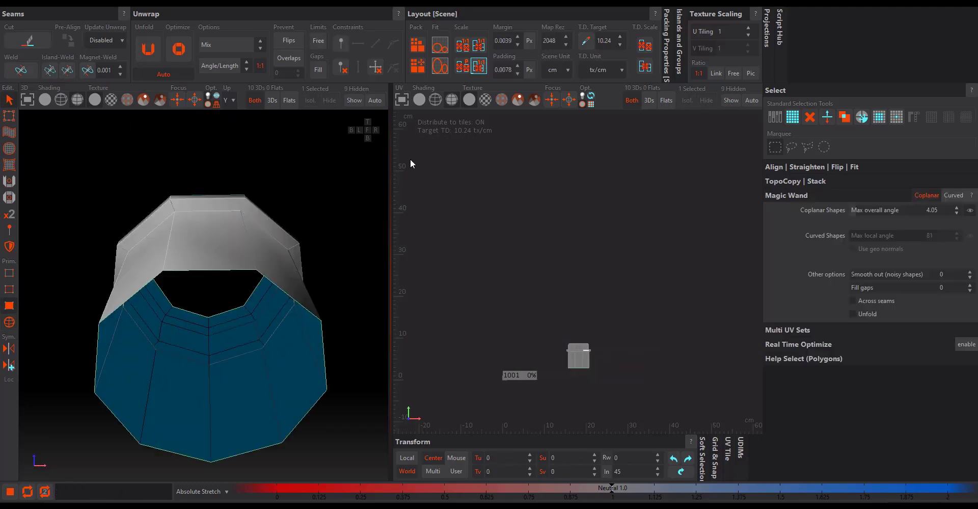
pyautogui.click(28, 99)
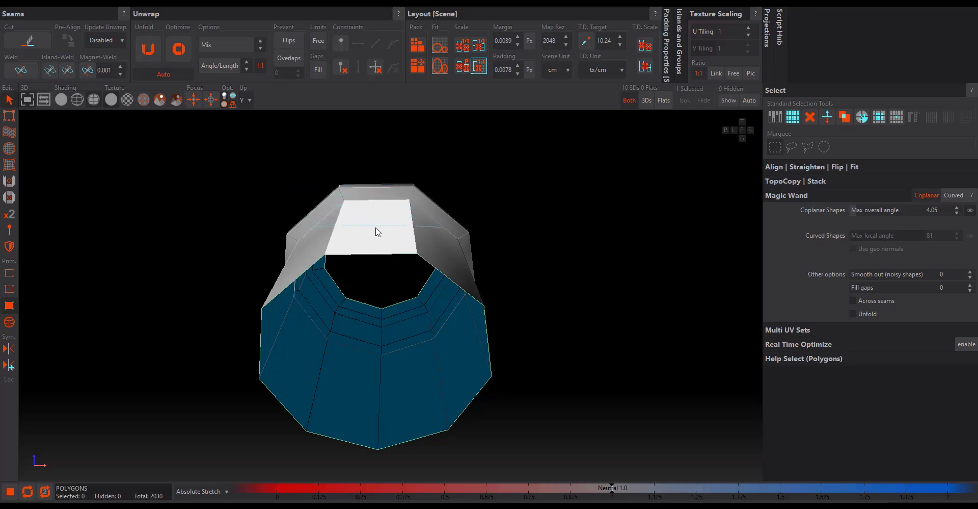
# Set the Coplanar max overall angle to 36.9 and select the front side face of the socket.
pyautogui.click(862, 210)
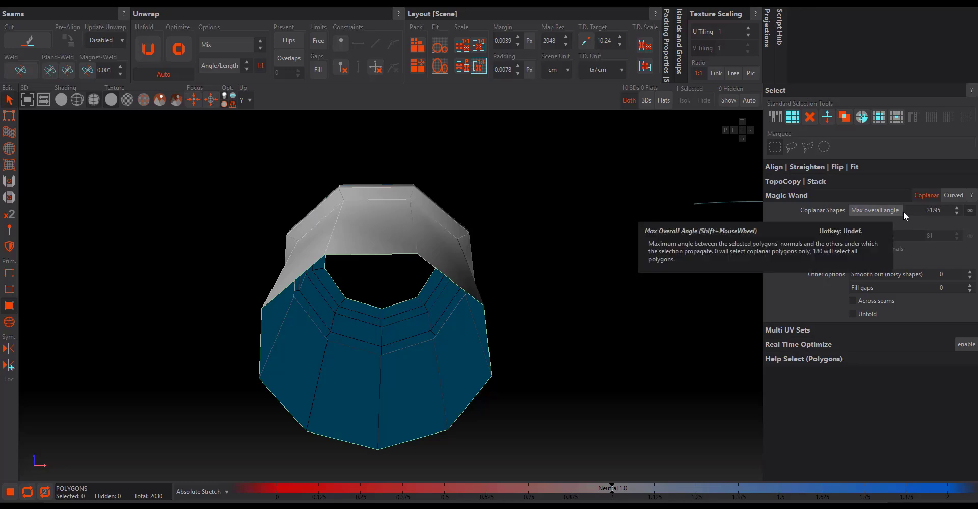
pyautogui.moveTo(904, 211); pyautogui.dragTo(910, 212)
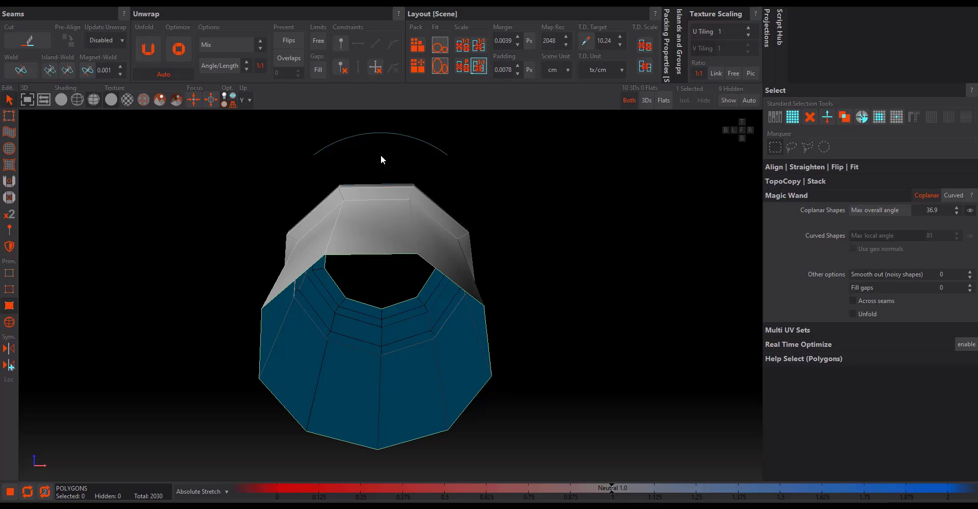
pyautogui.click(379, 227)
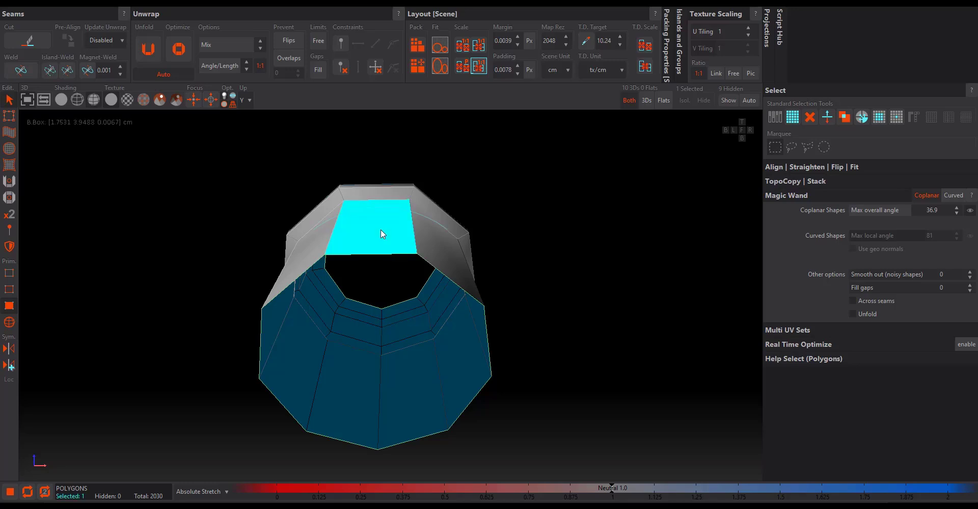
# Set the Coplanar max overall angle to 45 and select the front side face with its two adjoining faces.
pyautogui.click(931, 211)
pyautogui.write('45')
pyautogui.click(360, 225)
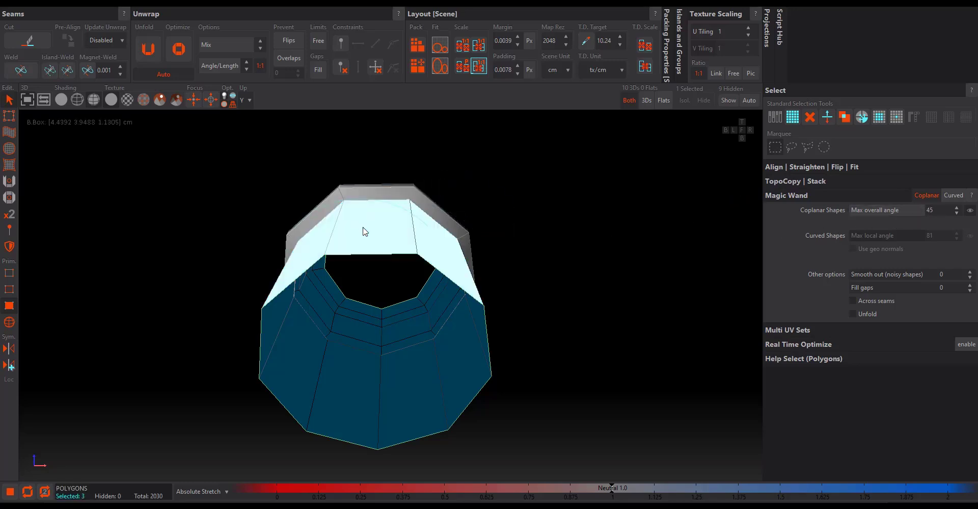
pyautogui.moveTo(364, 231)
pyautogui.keyDown('alt'); pyautogui.mouseDown()
pyautogui.moveTo(393, 273)
pyautogui.moveTo(415, 278)
pyautogui.moveTo(304, 272)
pyautogui.moveTo(378, 270)
pyautogui.moveTo(364, 239)
pyautogui.mouseUp(); pyautogui.keyUp('alt')
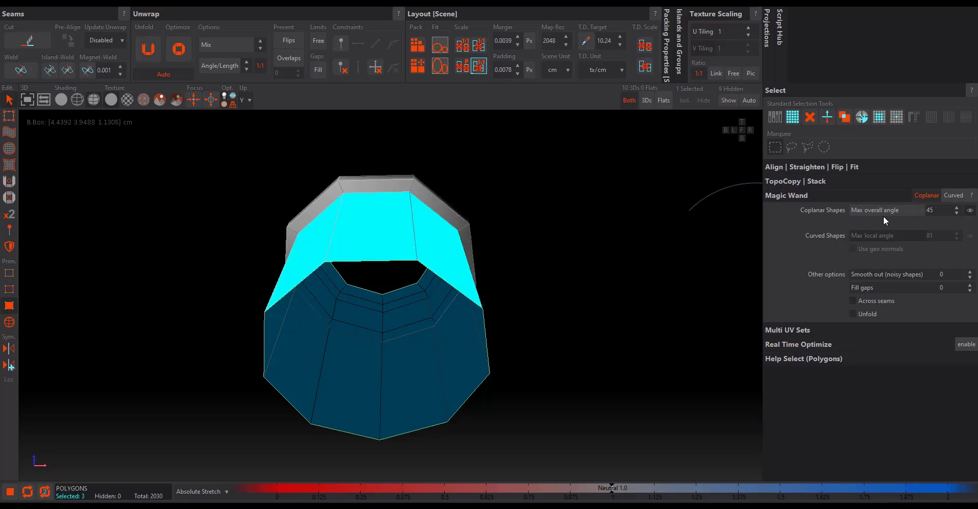
# Set the Coplanar max overall angle to 9.45 and select only the socket's front side face.
pyautogui.moveTo(914, 213); pyautogui.dragTo(840, 213)
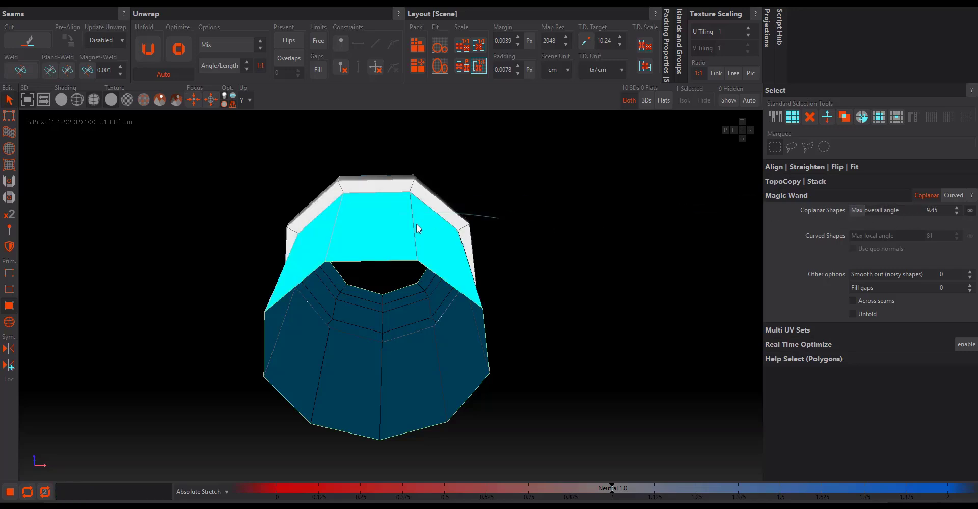
pyautogui.click(375, 235)
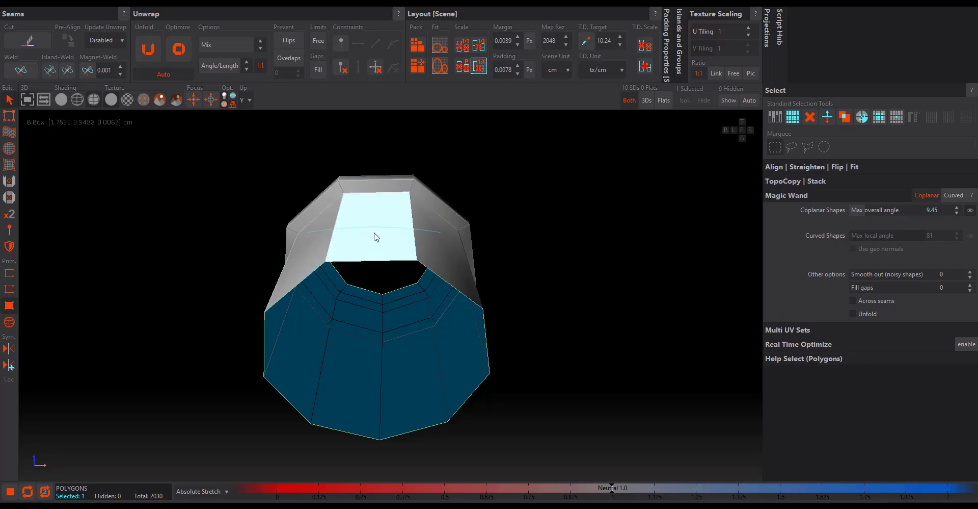
pyautogui.moveTo(375, 236)
pyautogui.mouseDown(button='middle')
pyautogui.moveTo(379, 259)
pyautogui.moveTo(376, 227)
pyautogui.moveTo(377, 272)
pyautogui.moveTo(393, 300)
pyautogui.moveTo(378, 236)
pyautogui.mouseUp(button='middle')
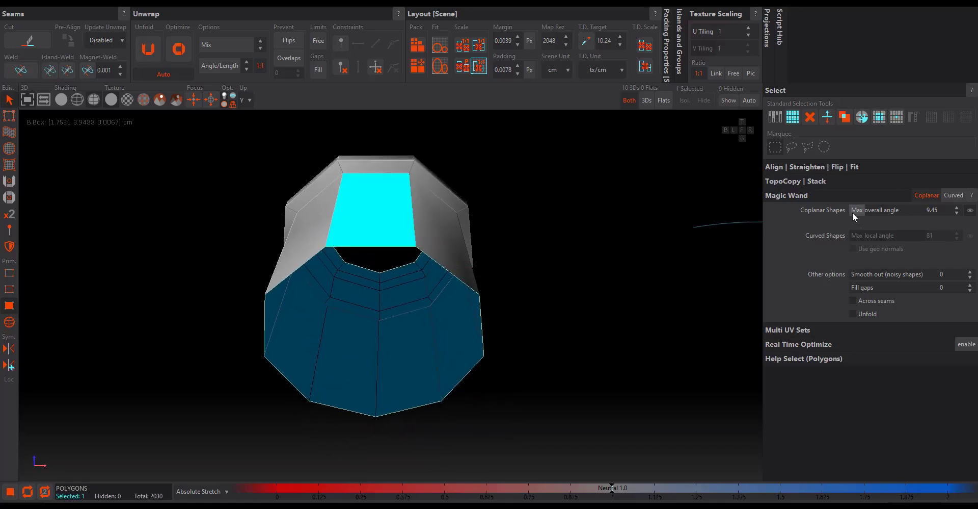
# Set the Coplanar max overall angle to 180, clear the selection and select all the socket's polygons.
pyautogui.click(883, 210)
pyautogui.write('45')
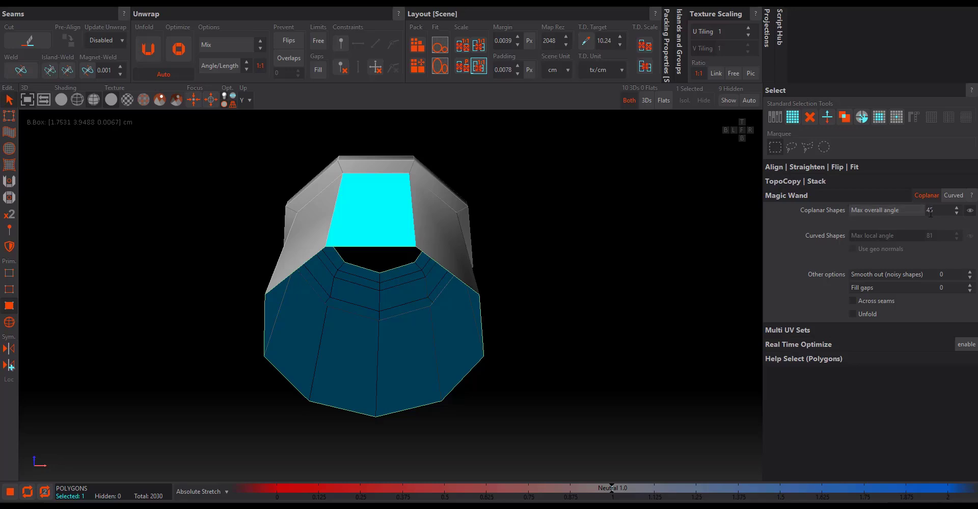
pyautogui.moveTo(931, 209); pyautogui.dragTo(925, 213)
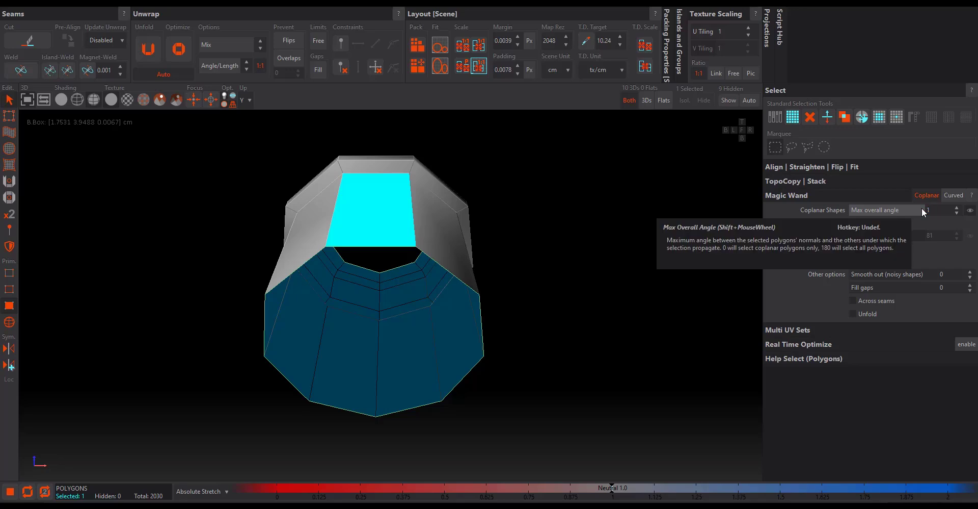
pyautogui.click(660, 295)
pyautogui.moveTo(650, 298)
pyautogui.mouseDown(button='middle')
pyautogui.moveTo(607, 303)
pyautogui.moveTo(653, 318)
pyautogui.moveTo(637, 297)
pyautogui.moveTo(651, 306)
pyautogui.mouseUp(button='middle')
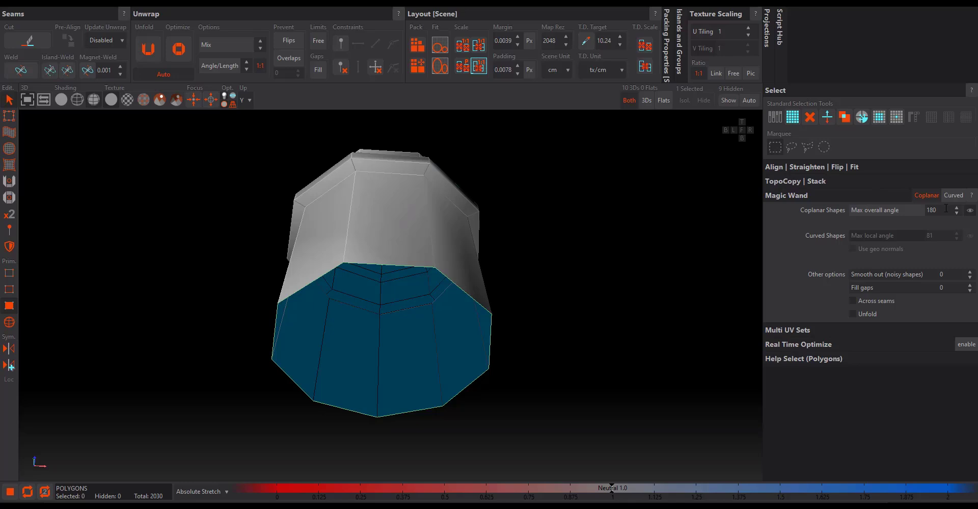
pyautogui.click(365, 234)
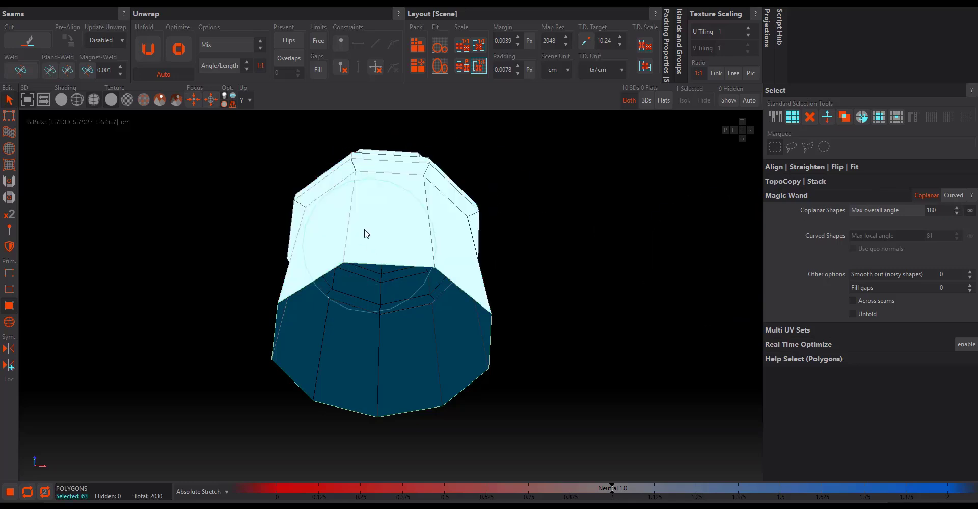
pyautogui.moveTo(365, 233); pyautogui.dragTo(395, 235, button='middle')
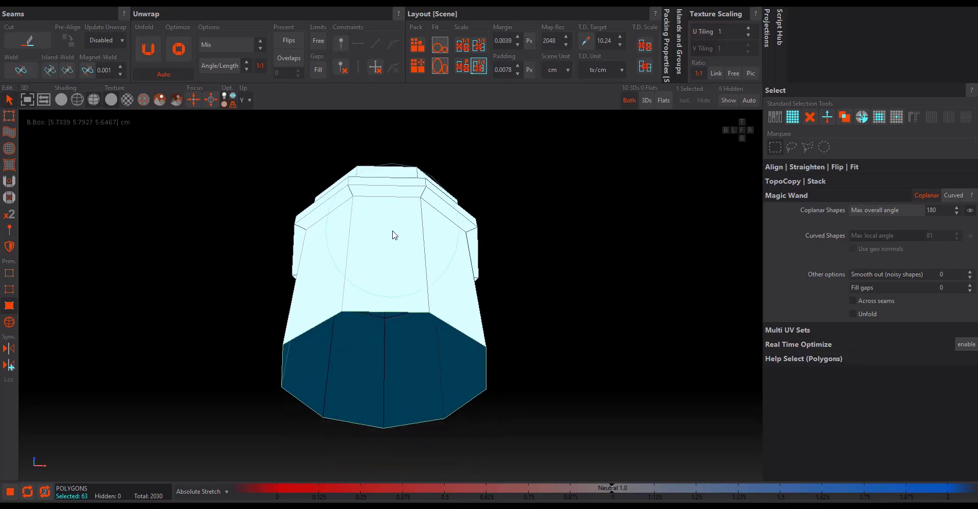
pyautogui.moveTo(395, 235); pyautogui.dragTo(284, 323, button='middle')
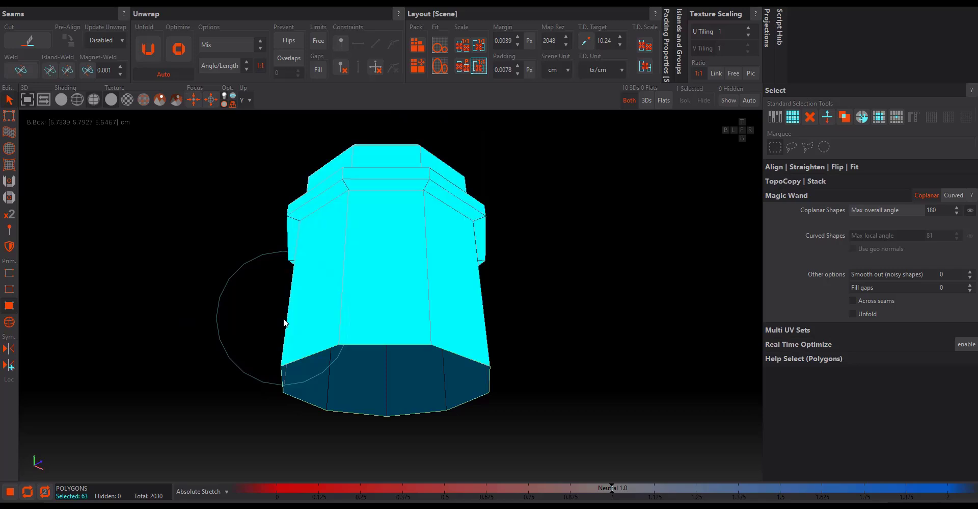
# Enable the Curved Magic Wand with Use geo normals and clear the polygon selection.
pyautogui.click(954, 196)
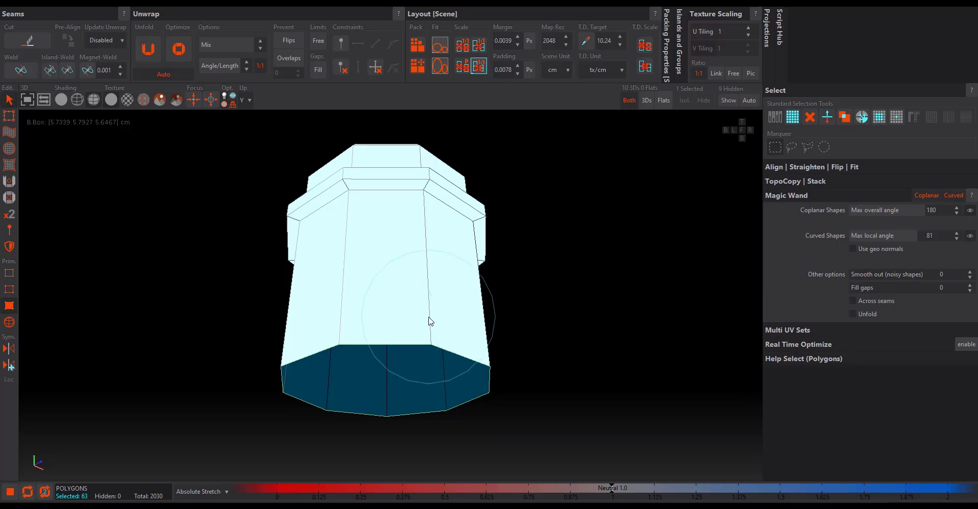
pyautogui.keyDown('alt'); pyautogui.moveTo(431, 321); pyautogui.dragTo(433, 289); pyautogui.keyUp('alt')
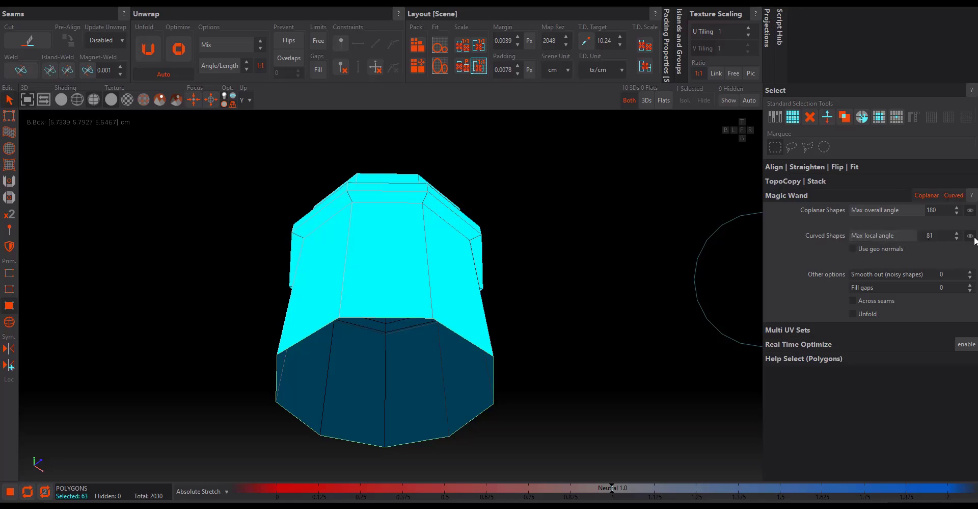
pyautogui.click(632, 293)
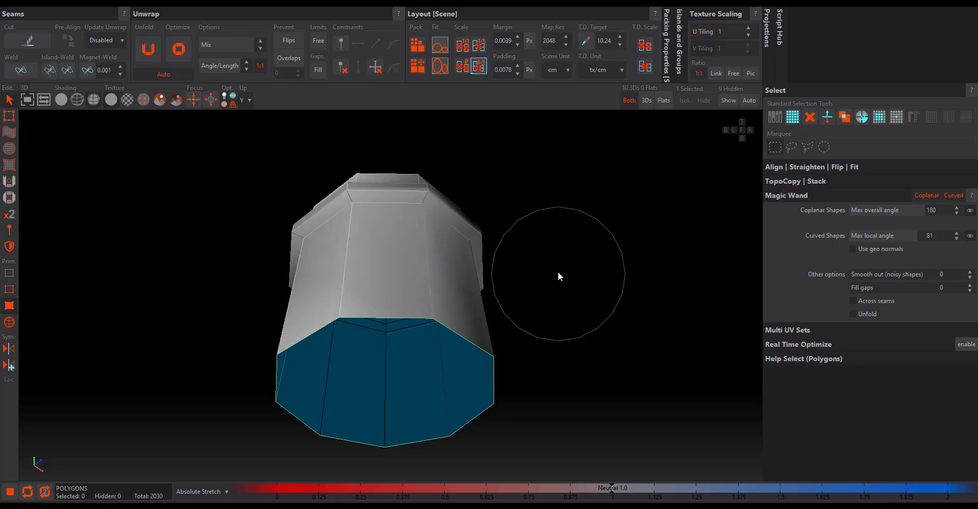
pyautogui.click(854, 249)
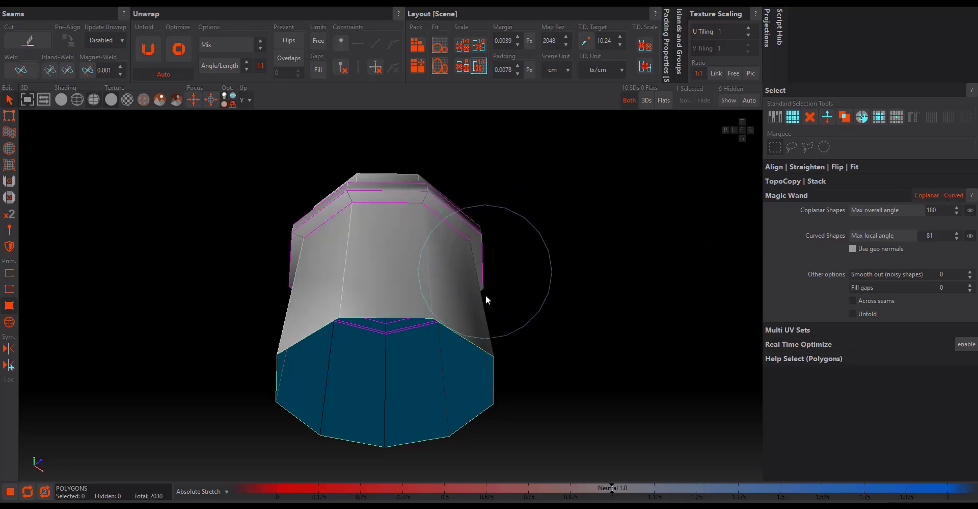
# Try Curved max local angles of 79.2 and 15.3 to compare the previewed shape boundaries on the socket.
pyautogui.moveTo(485, 295)
pyautogui.keyDown('alt'); pyautogui.mouseDown()
pyautogui.moveTo(259, 258)
pyautogui.moveTo(194, 284)
pyautogui.moveTo(202, 335)
pyautogui.moveTo(220, 316)
pyautogui.mouseUp(); pyautogui.keyUp('alt')
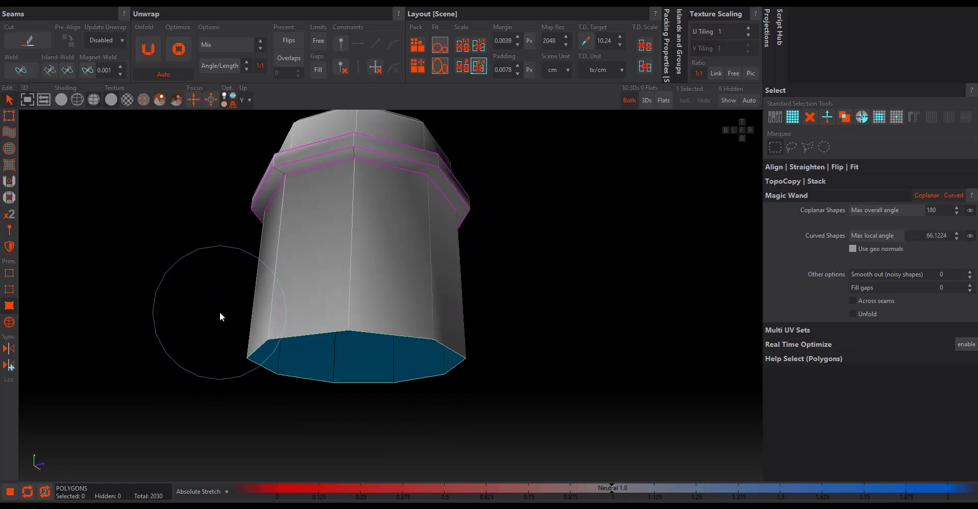
pyautogui.keyDown('alt'); pyautogui.moveTo(220, 311); pyautogui.dragTo(246, 354, button='middle'); pyautogui.keyUp('alt')
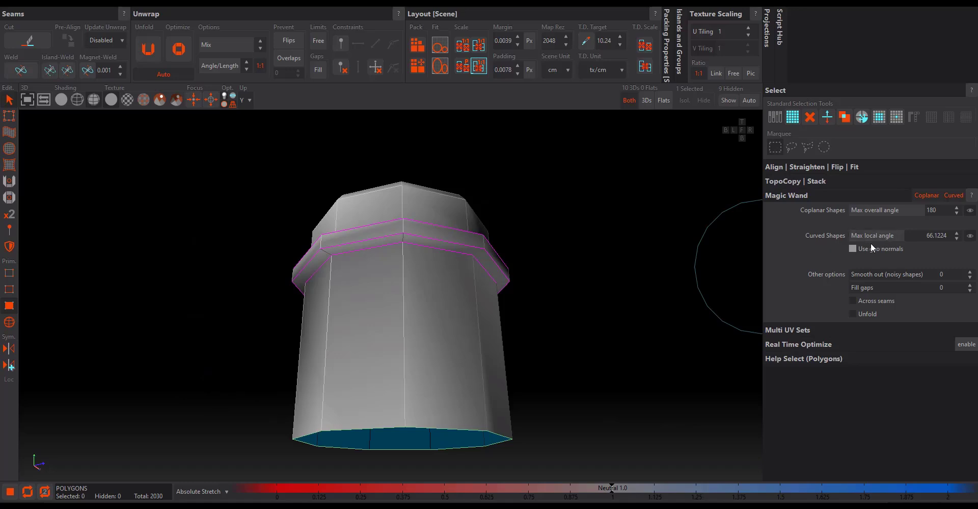
pyautogui.moveTo(904, 230); pyautogui.dragTo(916, 228)
pyautogui.keyDown('alt'); pyautogui.moveTo(556, 329); pyautogui.dragTo(586, 265); pyautogui.keyUp('alt')
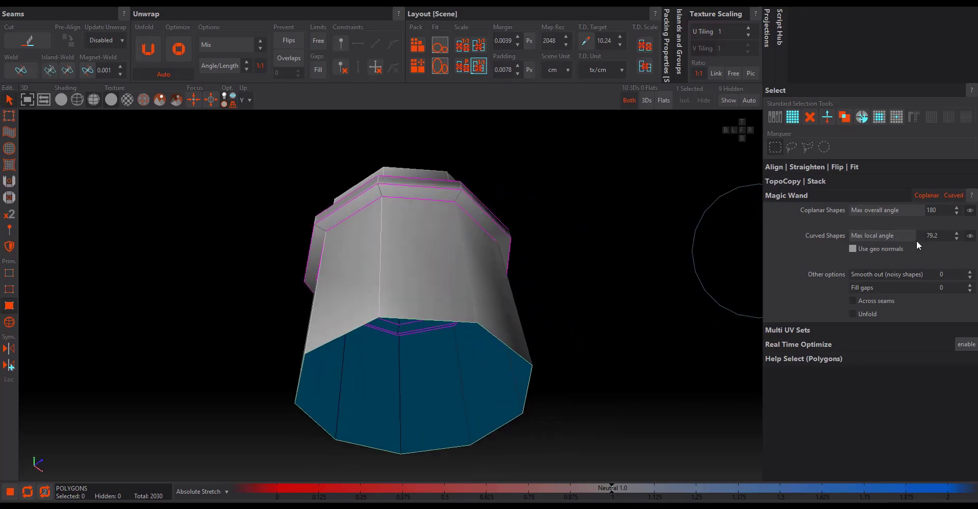
pyautogui.moveTo(916, 236); pyautogui.dragTo(877, 240)
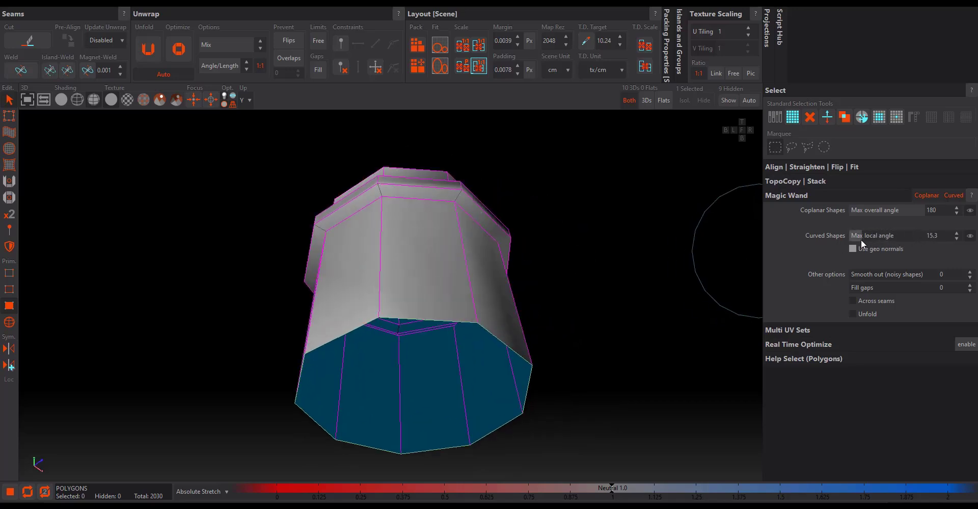
pyautogui.keyDown('alt'); pyautogui.moveTo(546, 258); pyautogui.dragTo(500, 286); pyautogui.keyUp('alt')
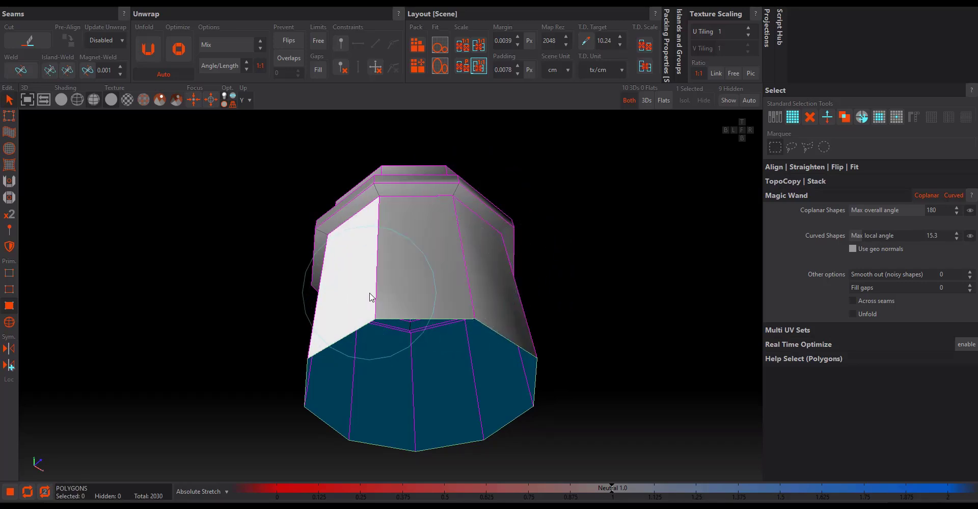
# Set the Curved max local angle to 61.2448 and select all the side faces of the socket's lower section.
pyautogui.moveTo(866, 233); pyautogui.dragTo(910, 240)
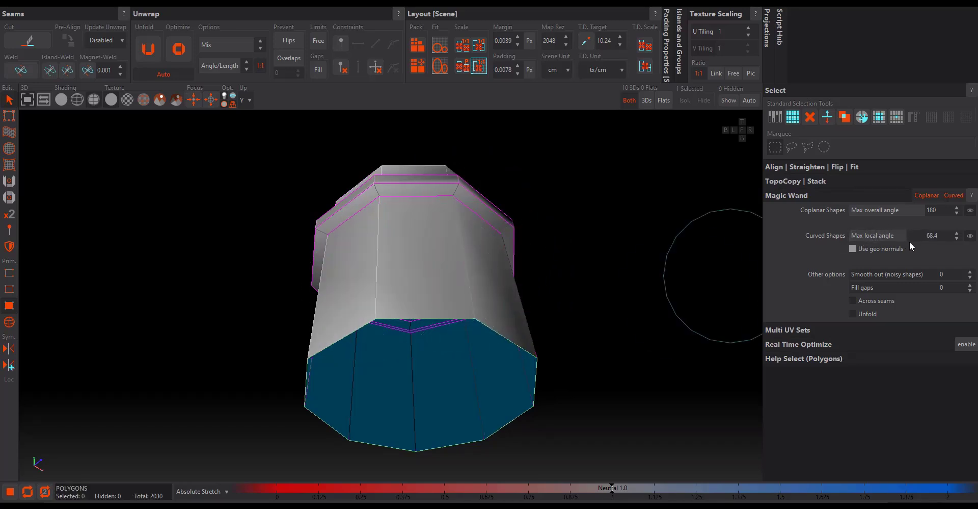
pyautogui.keyDown('alt'); pyautogui.moveTo(663, 266); pyautogui.dragTo(409, 296); pyautogui.keyUp('alt')
pyautogui.click(421, 307)
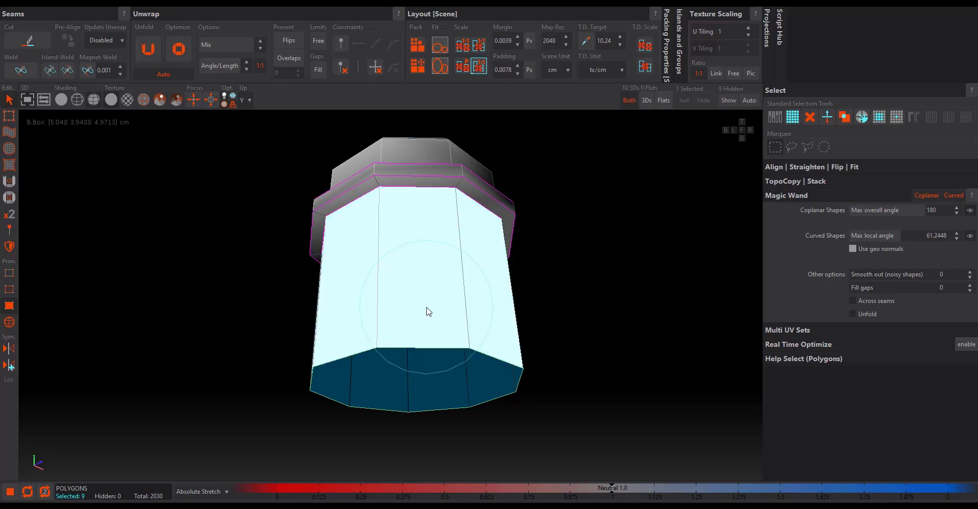
pyautogui.keyDown('alt'); pyautogui.moveTo(428, 311); pyautogui.dragTo(409, 310, button='middle'); pyautogui.keyUp('alt')
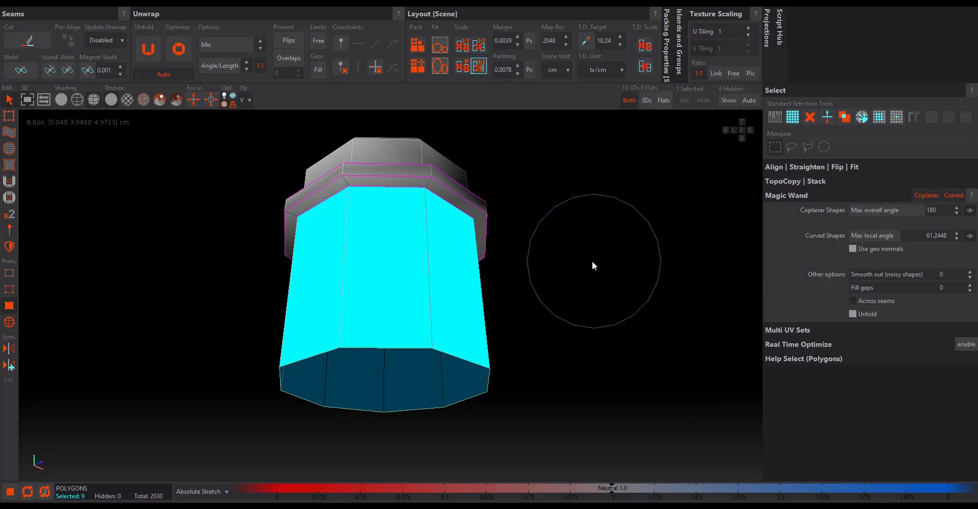
# Restore the side-by-side 3D and UV views and frame the selected side faces in both.
pyautogui.press('Tab')
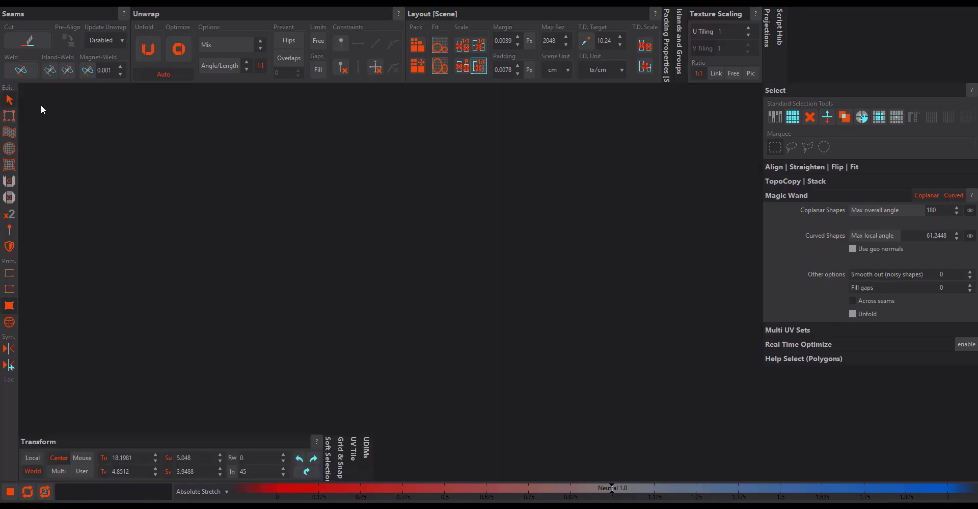
pyautogui.press('Tab')
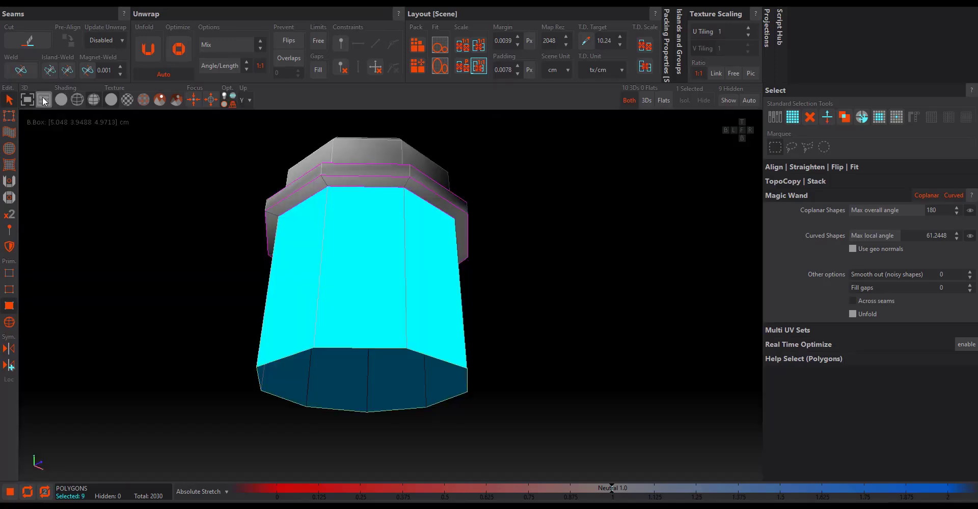
pyautogui.scroll(10, 590, 317)
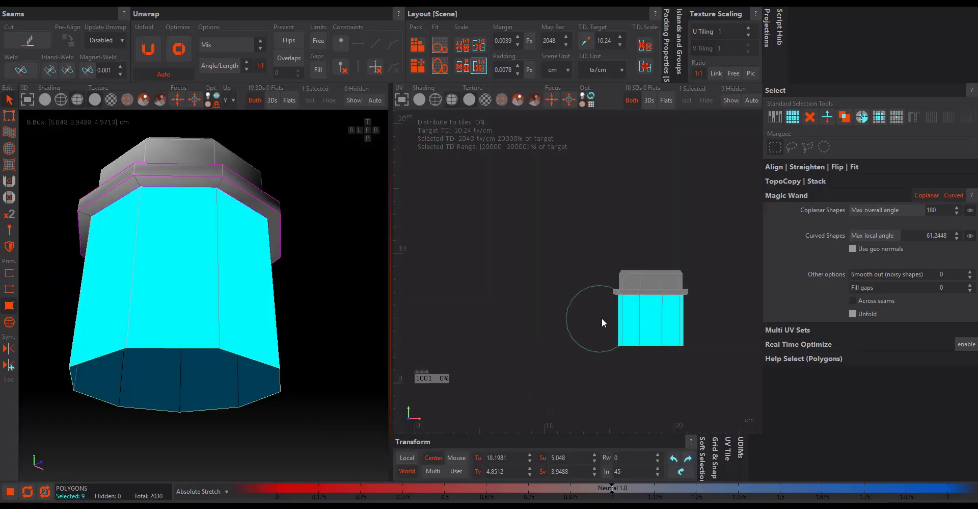
pyautogui.press('f')
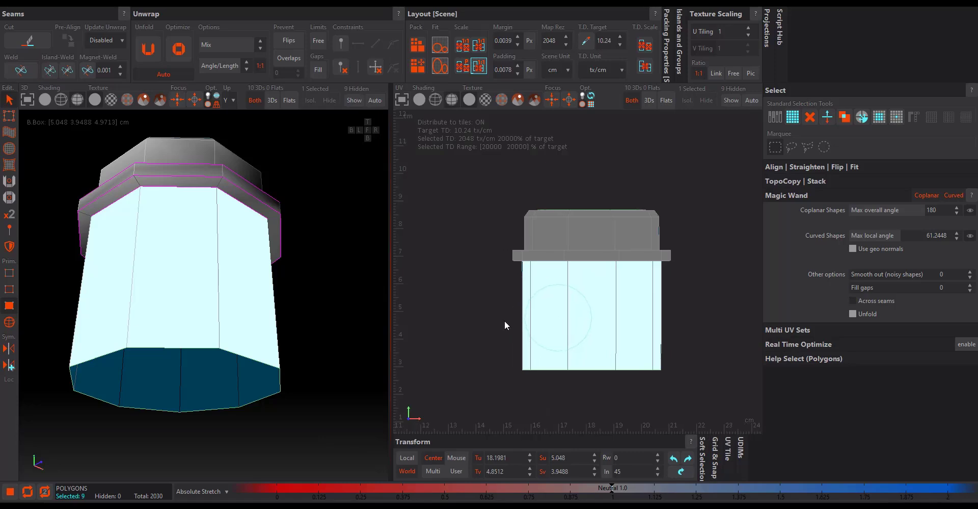
pyautogui.press('f')
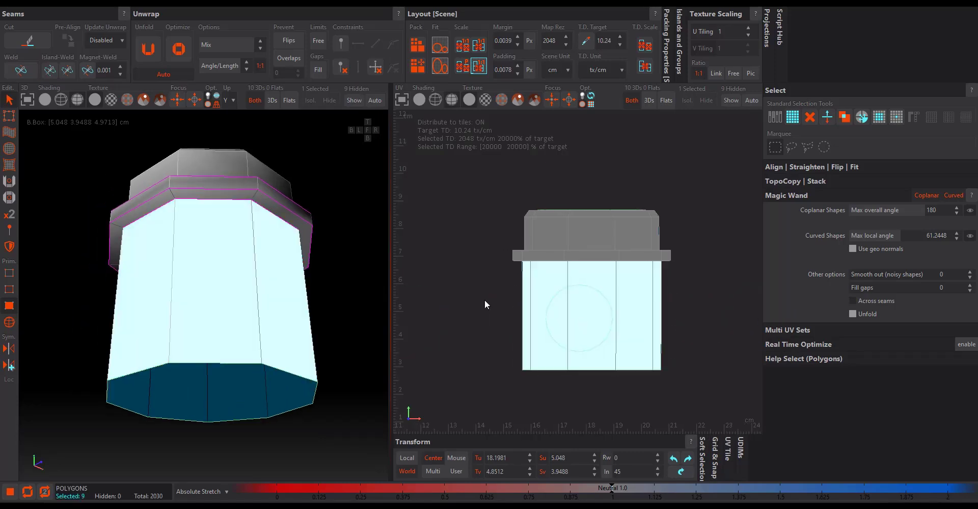
# With the Magic Wand's Unfold option on, reselect the socket's lower side faces to unfold them as an island.
pyautogui.click(860, 314)
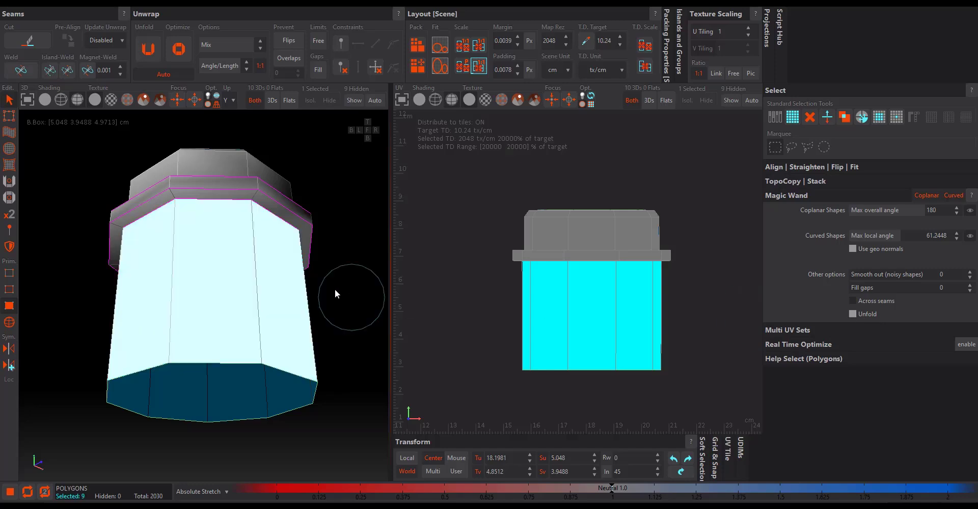
pyautogui.click(251, 290)
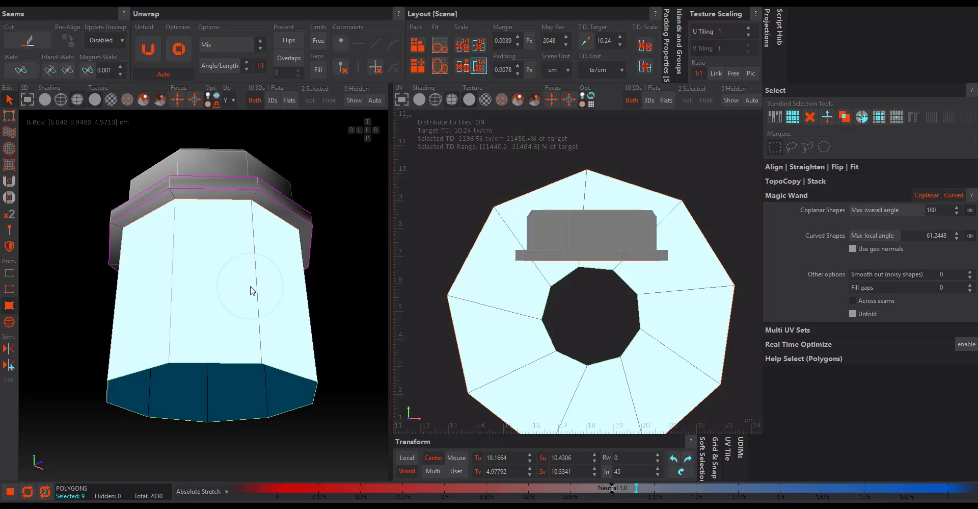
pyautogui.scroll(-3, 562, 318)
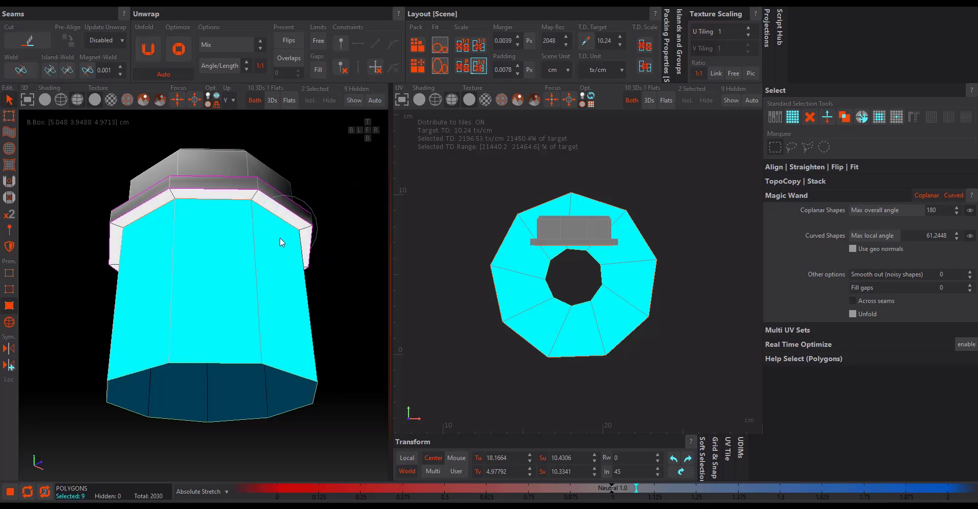
# Add the ring of faces on the collar's underside to the selection and unfold it together with the side faces.
pyautogui.keyDown('shift'); pyautogui.click(286, 216); pyautogui.keyUp('shift')
pyautogui.press('u')
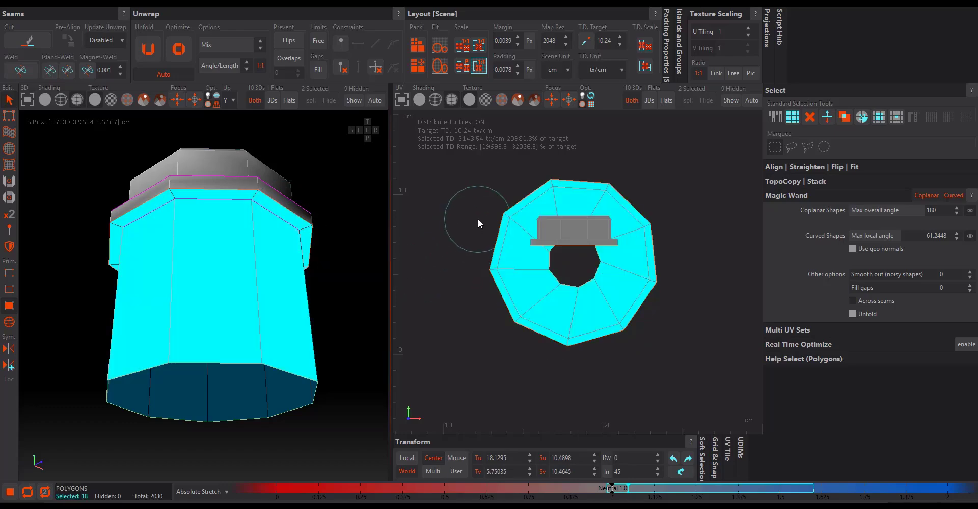
pyautogui.scroll(2, 523, 251)
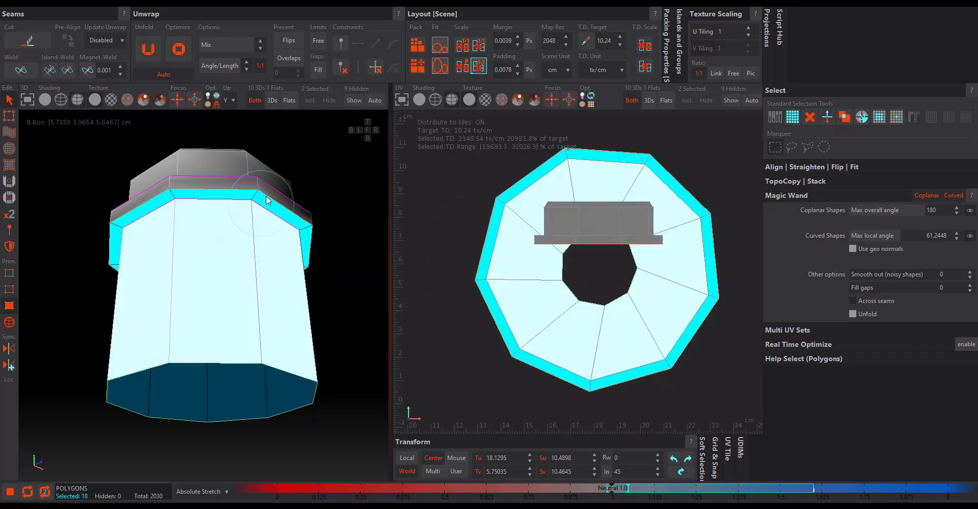